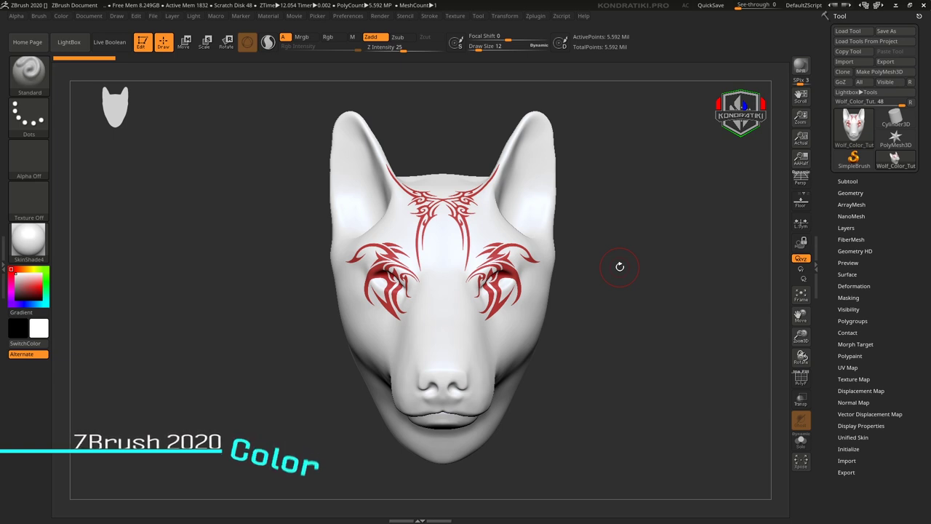
Step: Zoom in on the forehead tattoo, pan across, and zoom back out to the whole mask
alt+right_drag(554, 270, 370, 208)
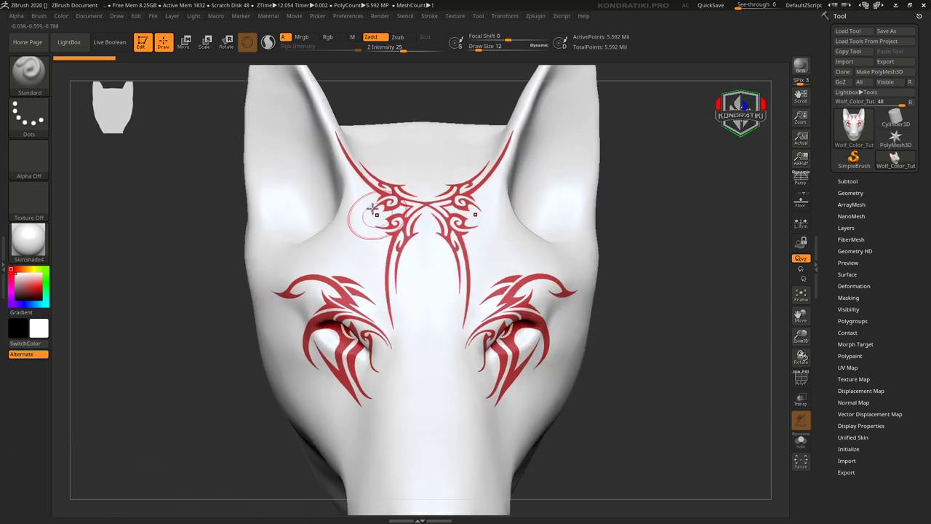
alt+right_drag(435, 234, 474, 221)
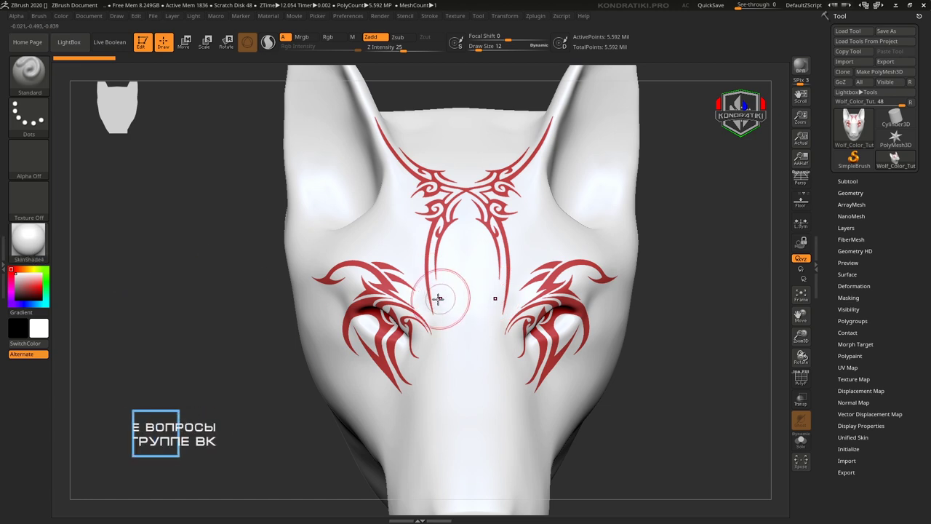
alt+right_drag(658, 312, 567, 306)
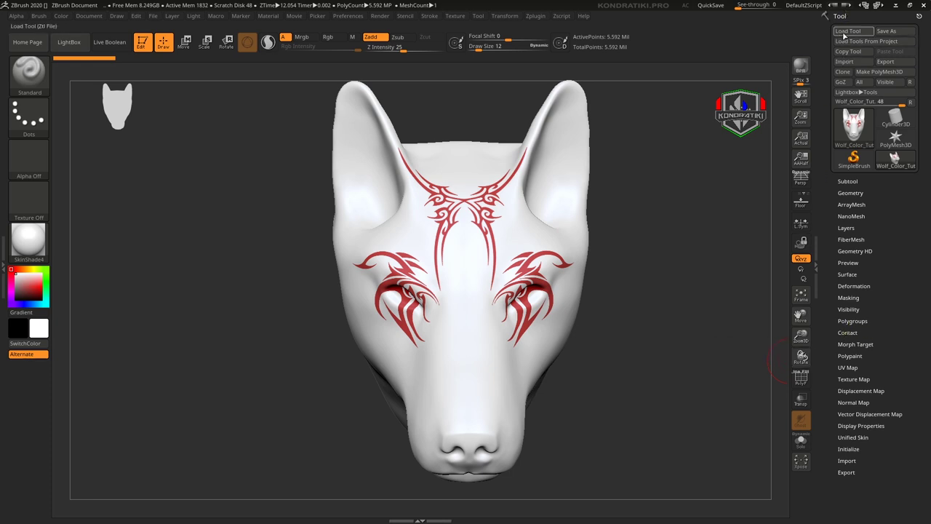
Step: Expand Tool > Polypaint, toggle Colorize off and back on, and bring up Adjust Colors
click(846, 356)
scroll(828, 349, down, 1)
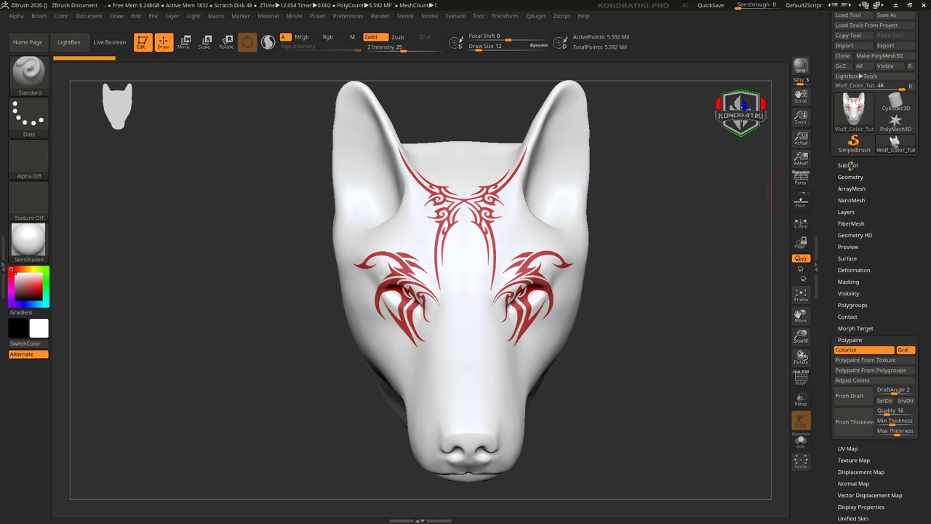
shift+click(848, 165)
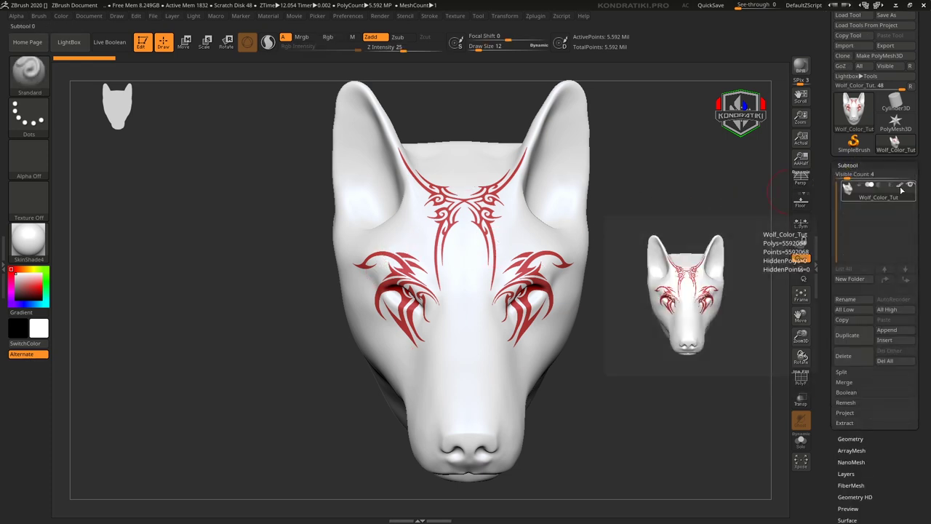
shift+click(845, 165)
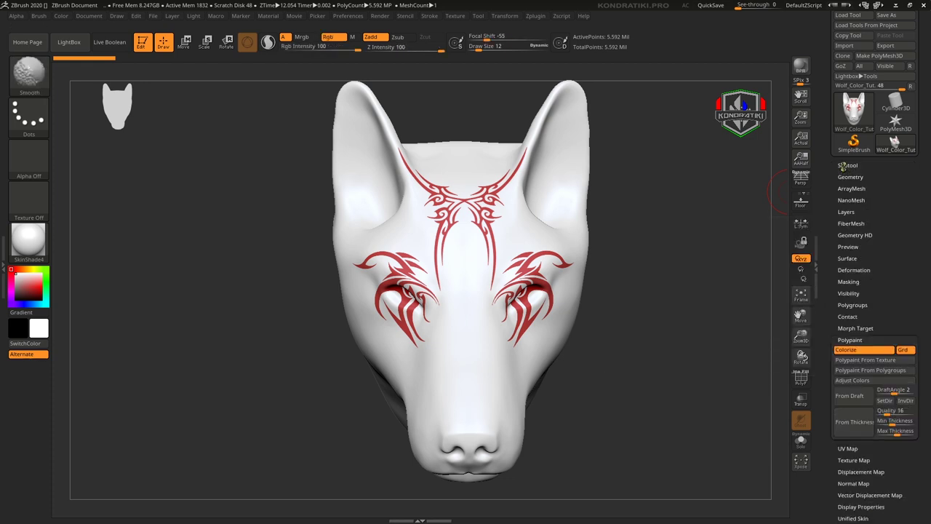
click(863, 352)
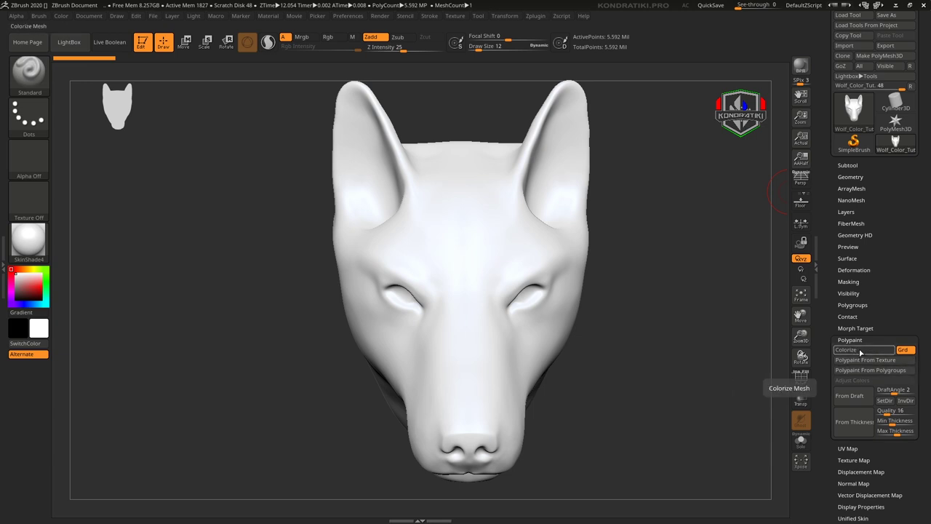
click(861, 352)
click(852, 380)
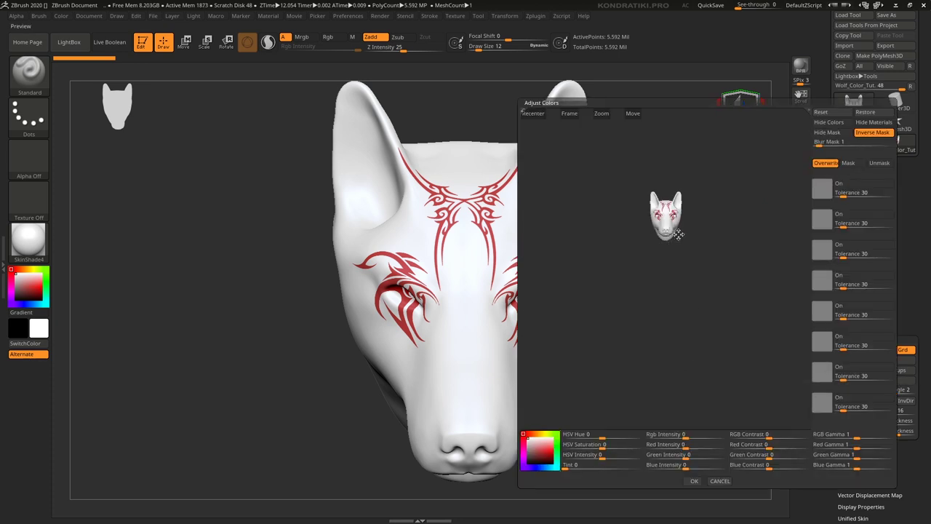
Step: Frame and zoom the Adjust Colors preview head large, then rotate it to a three-quarter view
mouse_move(668, 233)
mouse_down()
mouse_move(671, 291)
mouse_move(666, 248)
mouse_move(654, 256)
mouse_move(640, 211)
mouse_move(662, 208)
mouse_move(649, 275)
mouse_move(698, 266)
mouse_move(665, 273)
mouse_up()
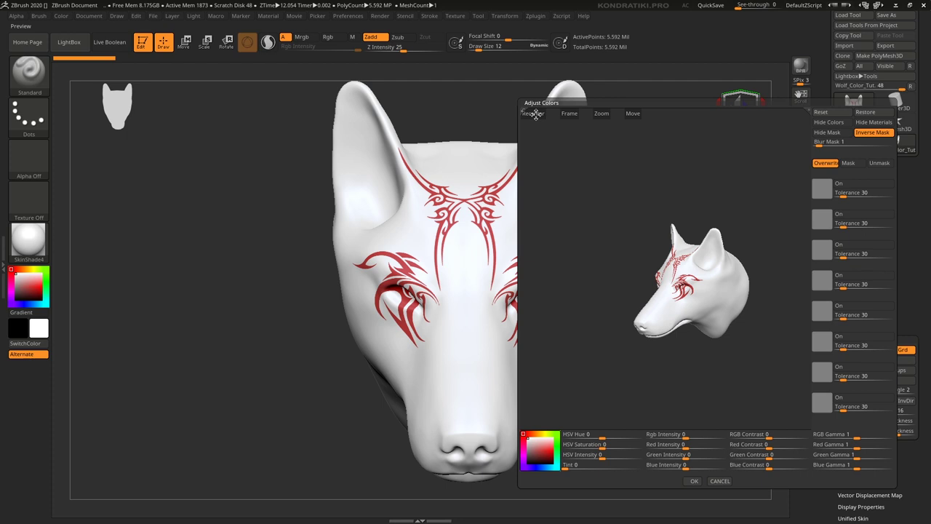
click(568, 113)
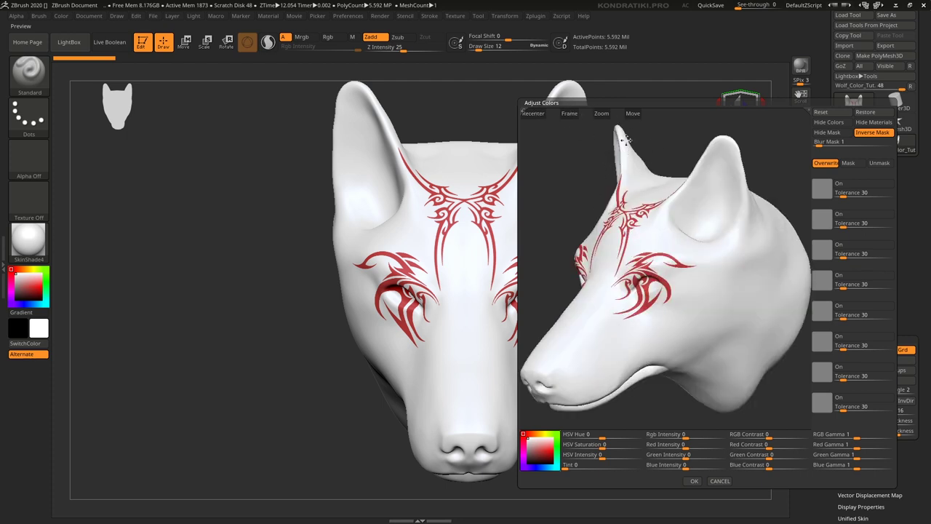
mouse_move(601, 115)
mouse_down()
mouse_move(598, 141)
mouse_move(598, 106)
mouse_move(613, 105)
mouse_up()
click(569, 113)
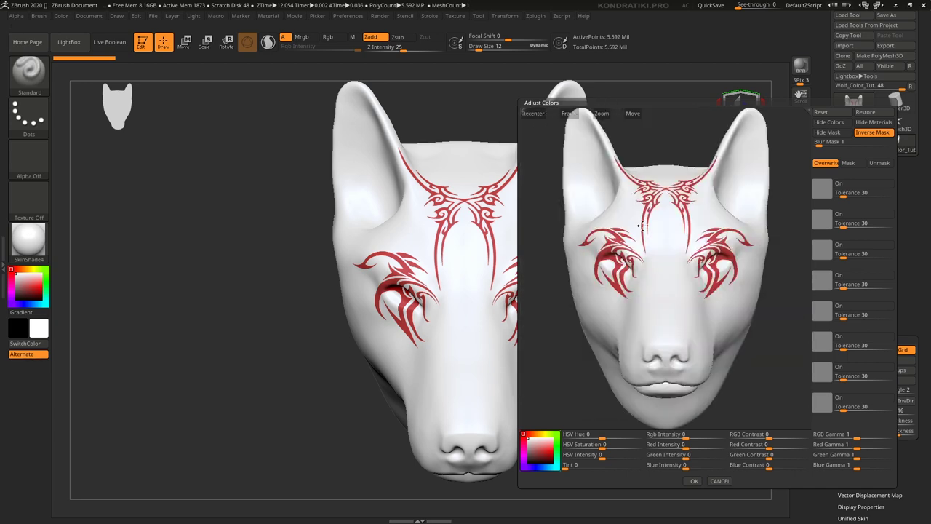
drag(728, 264, 681, 266)
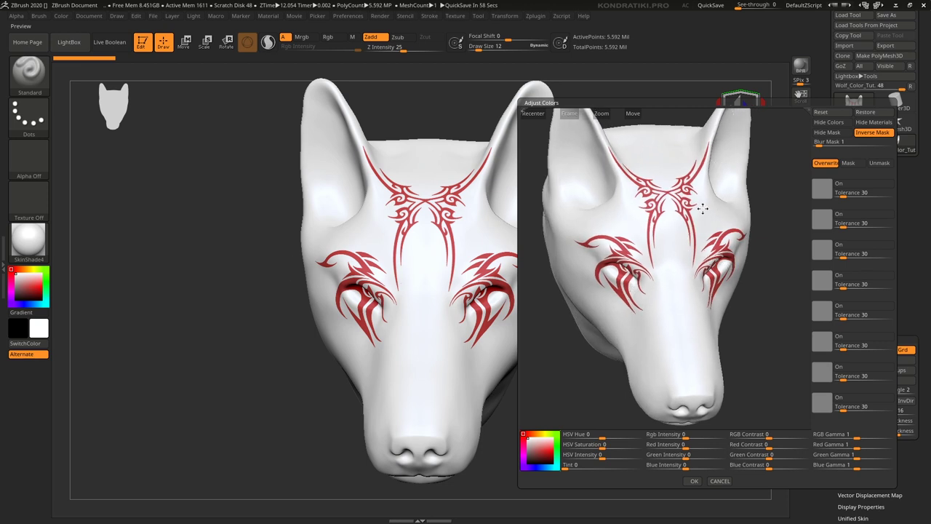
Step: Try an orange HSV Hue shift on the tattoo, testing Reset and Restore
click(822, 112)
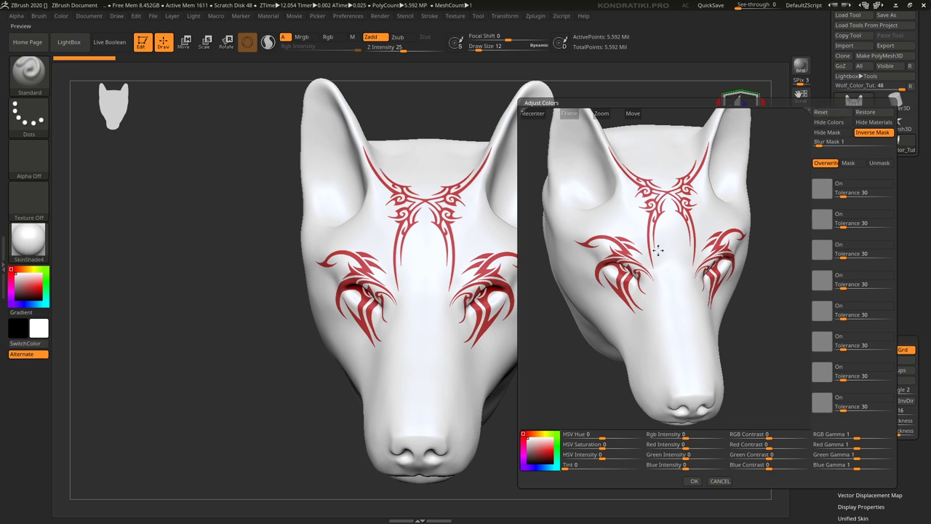
drag(601, 436, 617, 436)
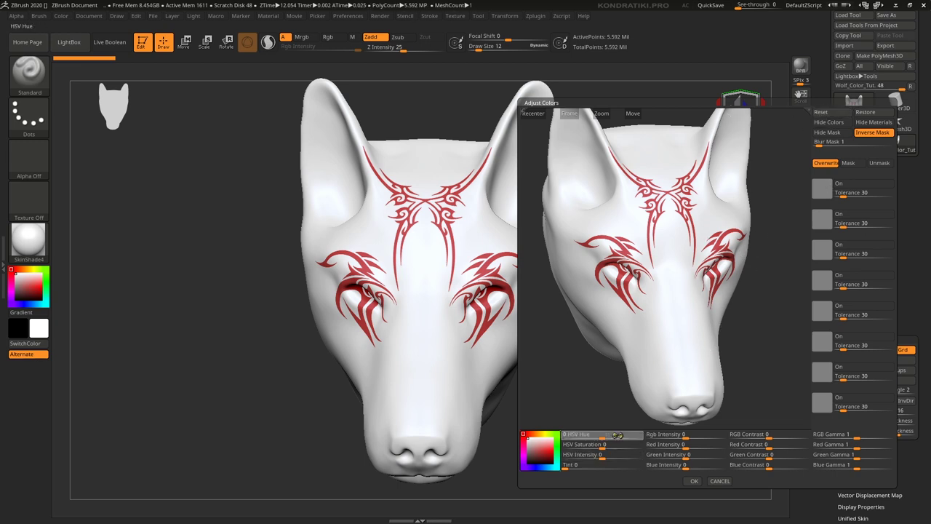
click(821, 112)
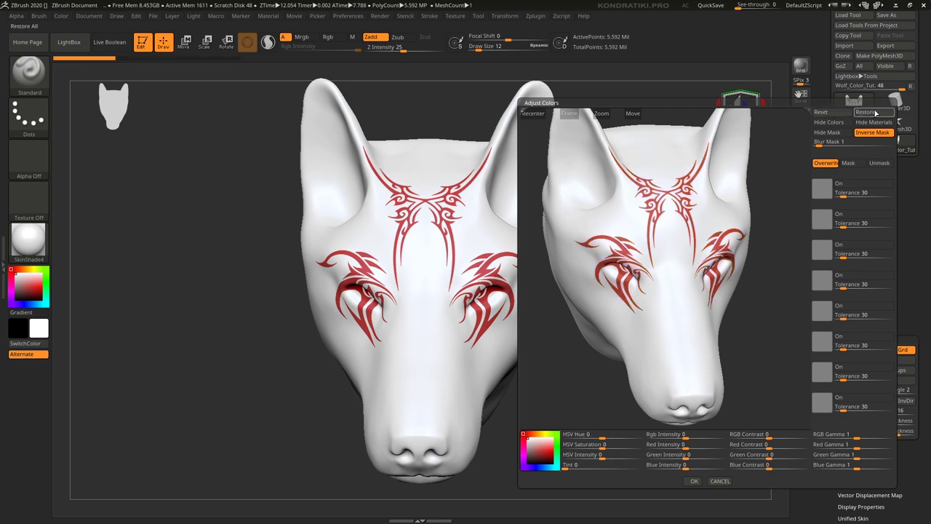
drag(602, 436, 620, 435)
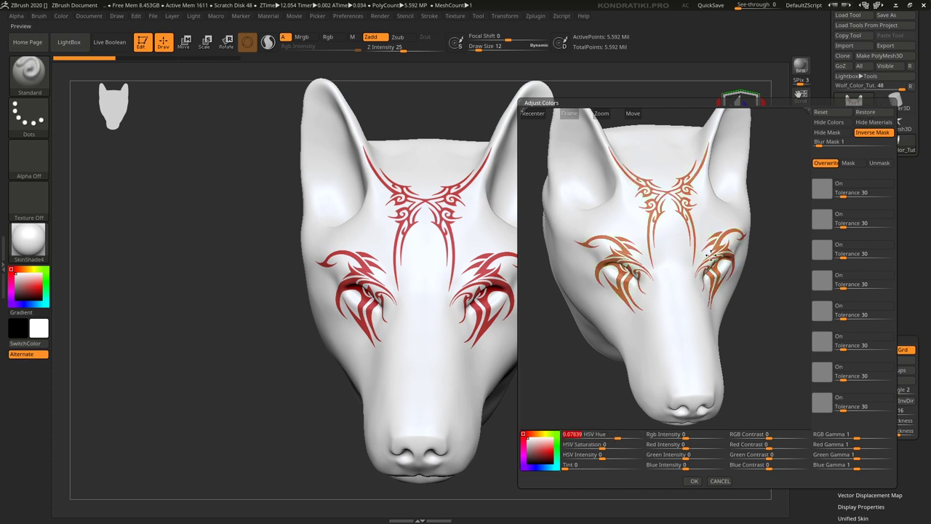
click(834, 114)
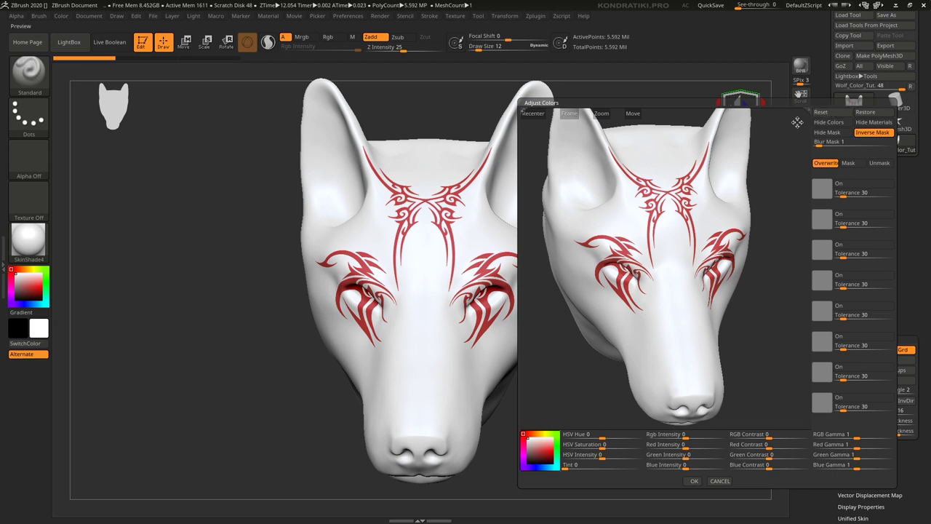
click(881, 114)
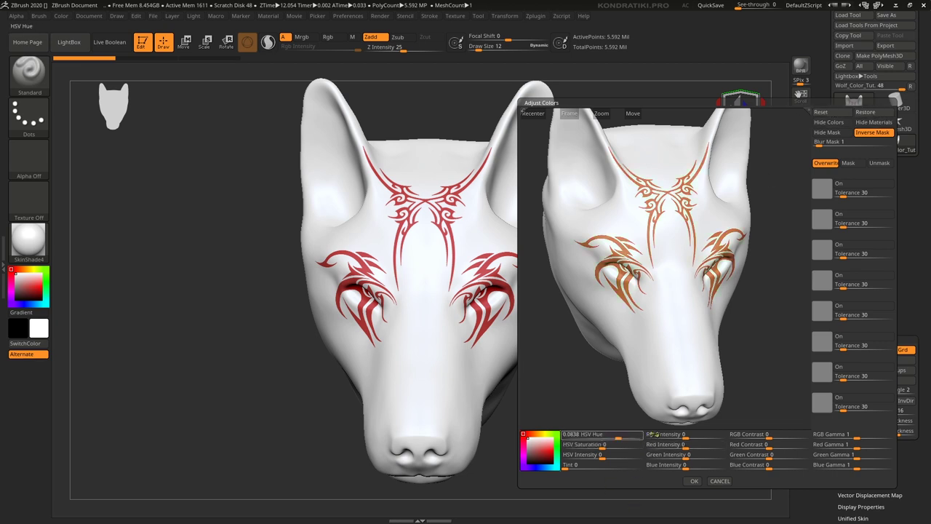
Step: Toggle Hide Colors and Hide Materials on and back off in the preview
click(822, 124)
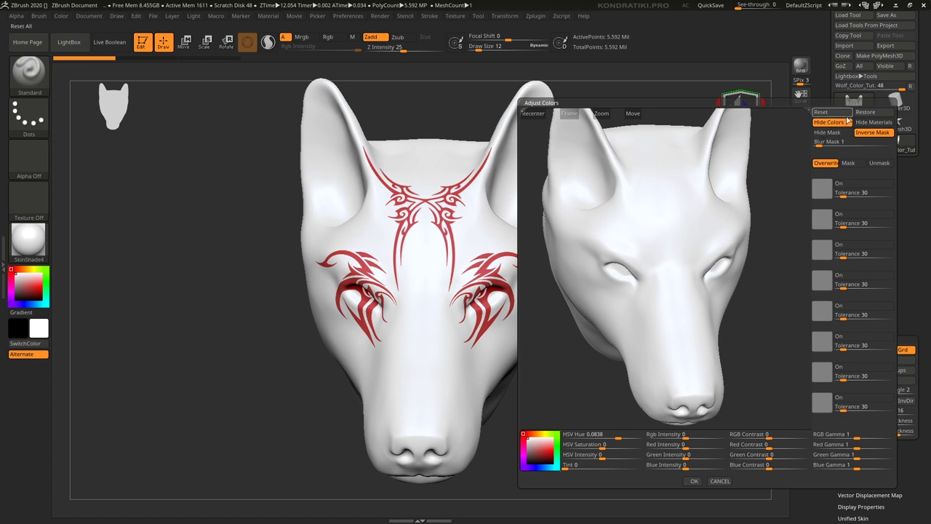
click(873, 122)
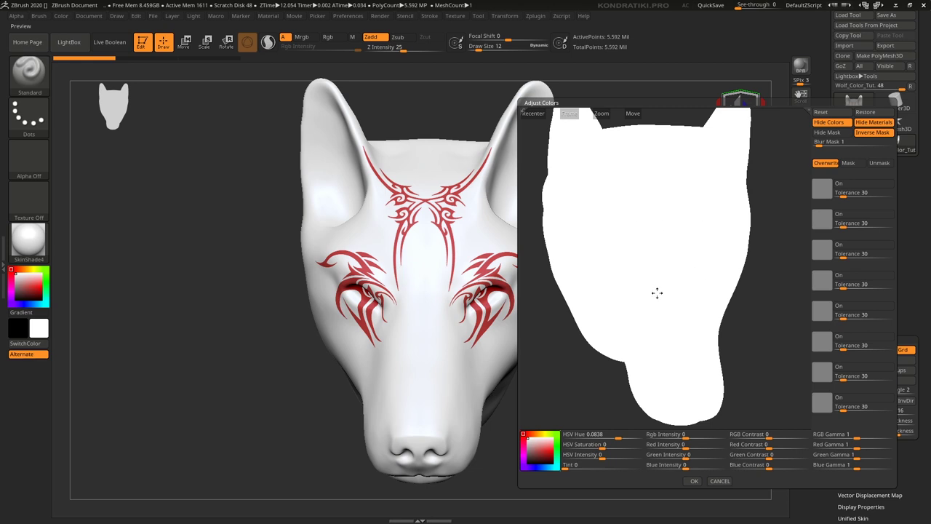
click(873, 122)
click(827, 122)
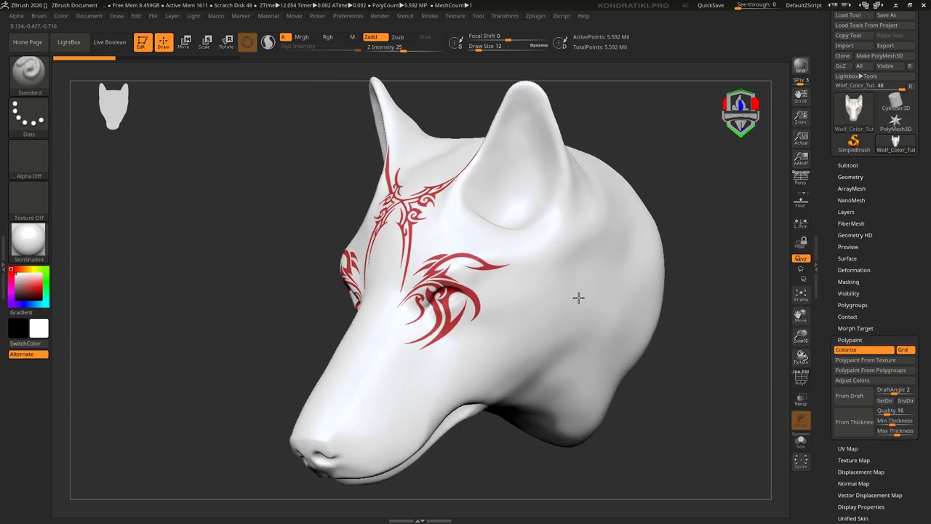
Step: Mask a cheek patch, preview it in Adjust Colors with Hide Mask toggled, then cancel
ctrl+drag(502, 300, 483, 330)
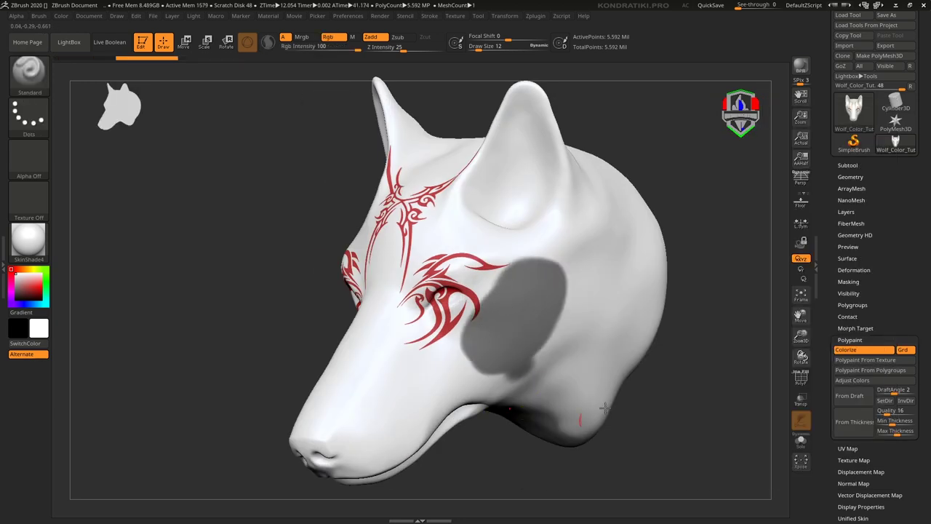
click(852, 380)
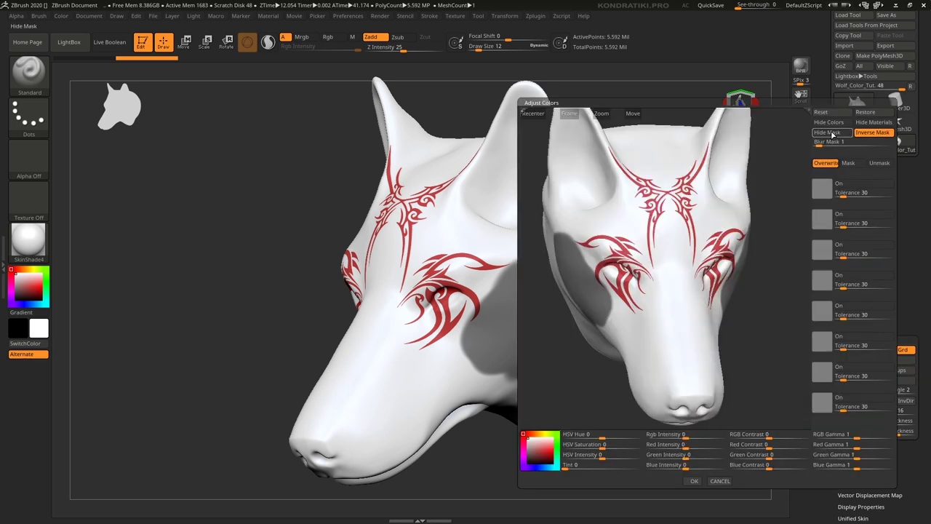
click(834, 133)
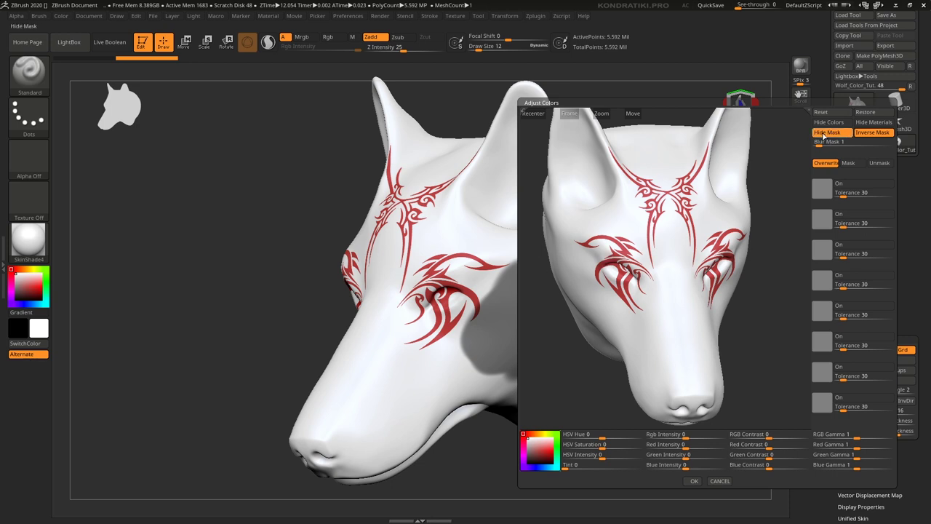
click(824, 134)
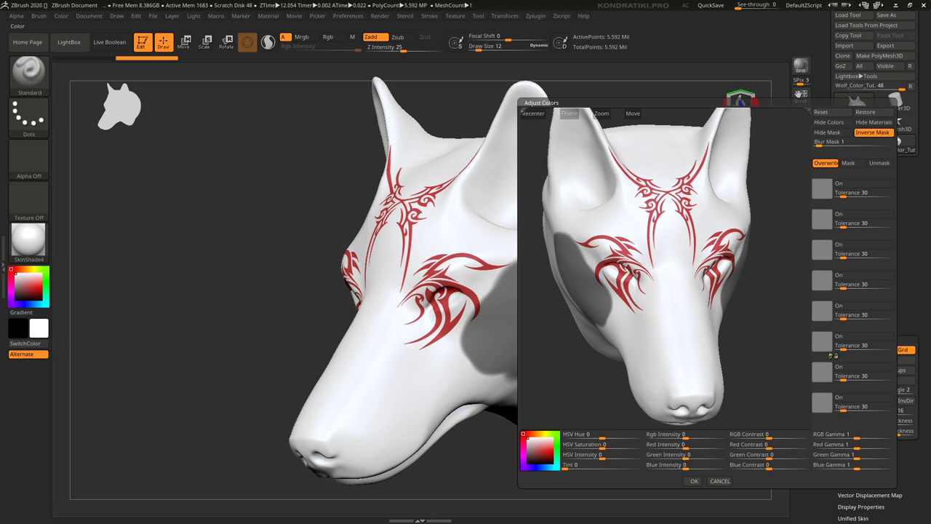
click(719, 481)
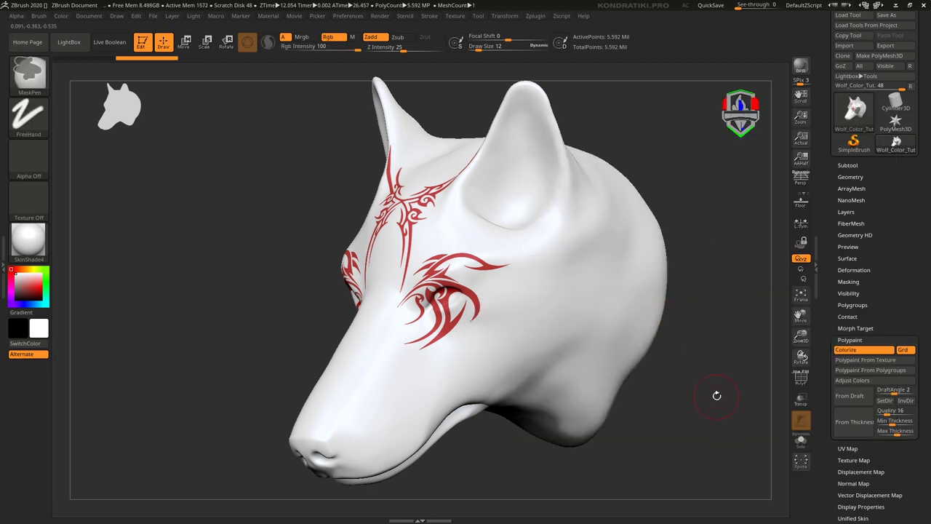
Step: Turn the mask to face forward and Ctrl-paint a mask over both eye tattoos, then preview in Adjust Colors
right_drag(555, 324, 591, 332)
shift+drag(590, 333, 396, 216)
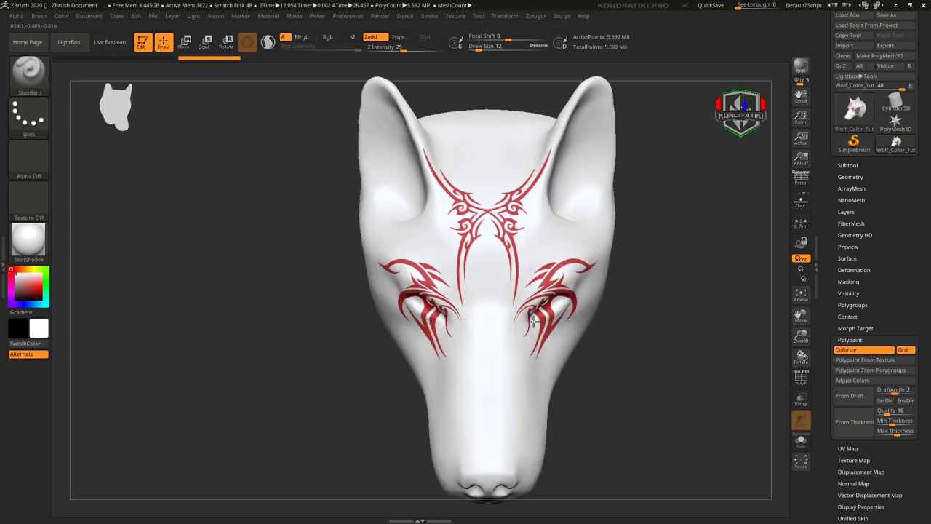
right_drag(499, 295, 437, 269)
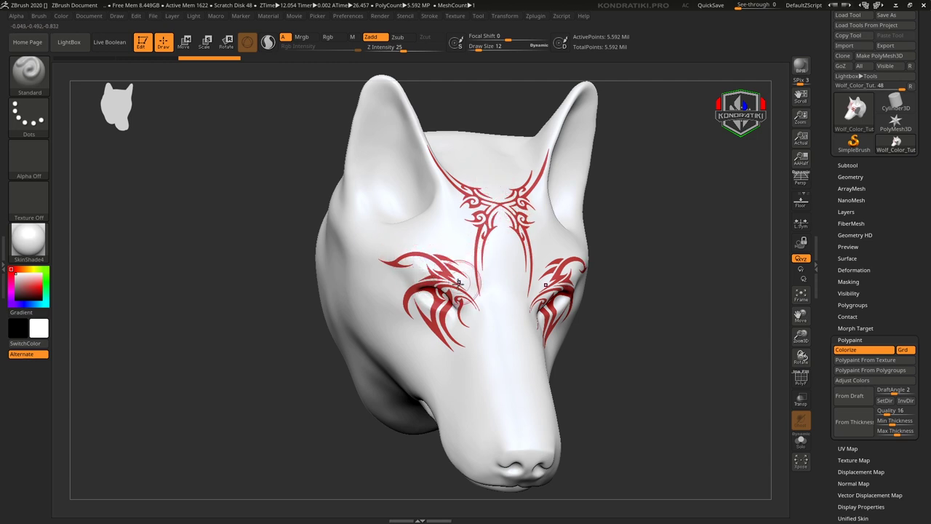
key(ctrl)
mouse_move(380, 262)
ctrl+mouse_down()
mouse_move(454, 298)
mouse_move(437, 286)
mouse_move(451, 309)
ctrl+mouse_up()
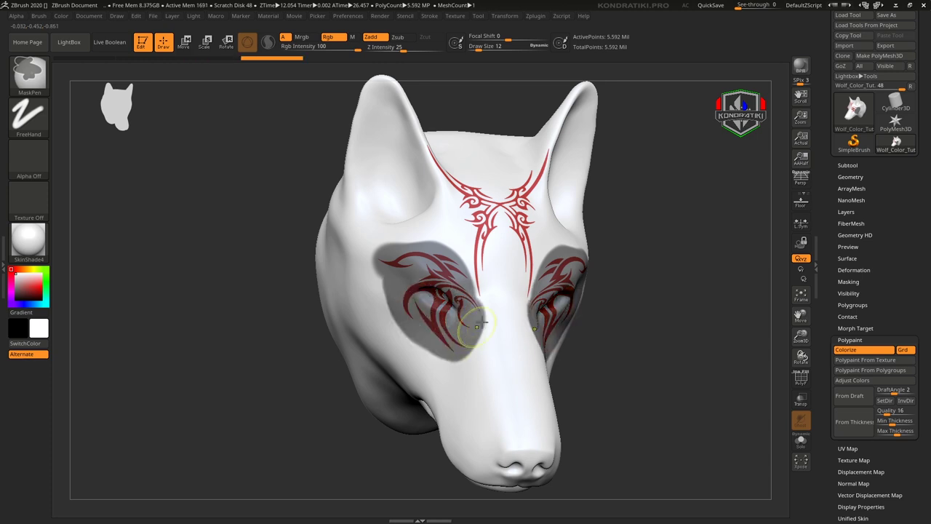
drag(625, 291, 663, 294)
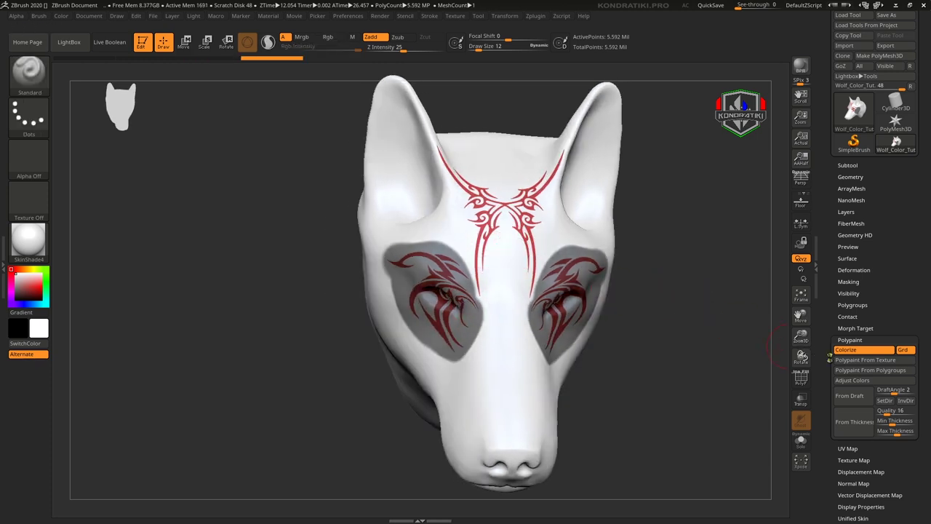
click(844, 379)
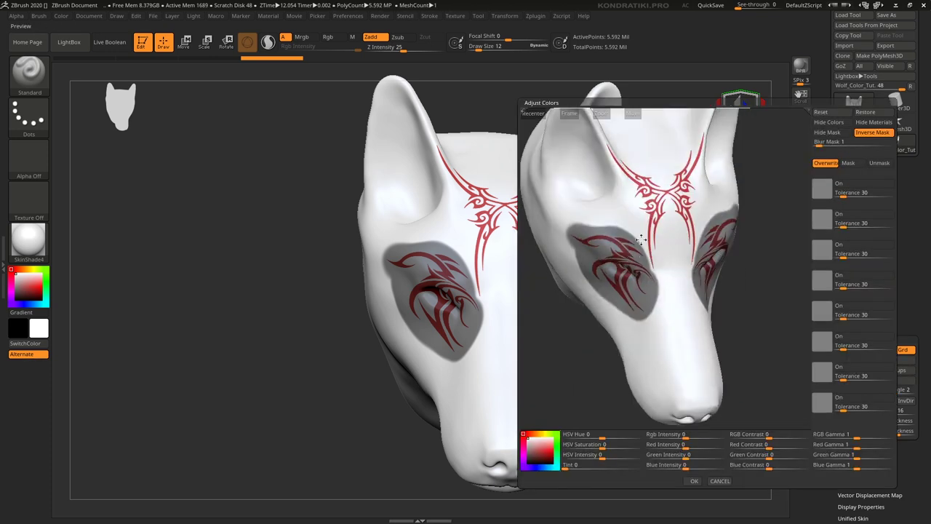
Step: Shift the forehead tattoo to red-orange (hue 0.04164, intensity −0.28111) and rotate the preview
drag(600, 435, 622, 437)
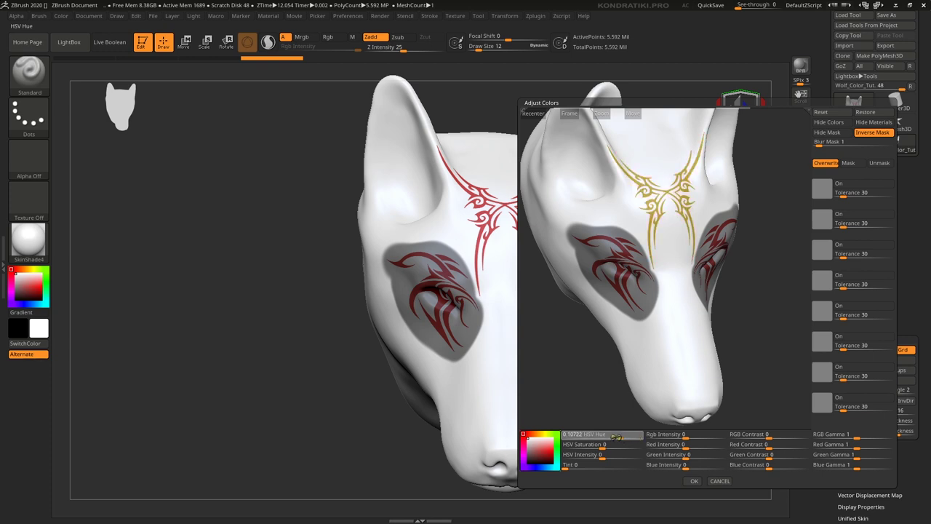
scroll(671, 262, up, 3)
scroll(683, 366, up, 3)
scroll(661, 334, up, 1)
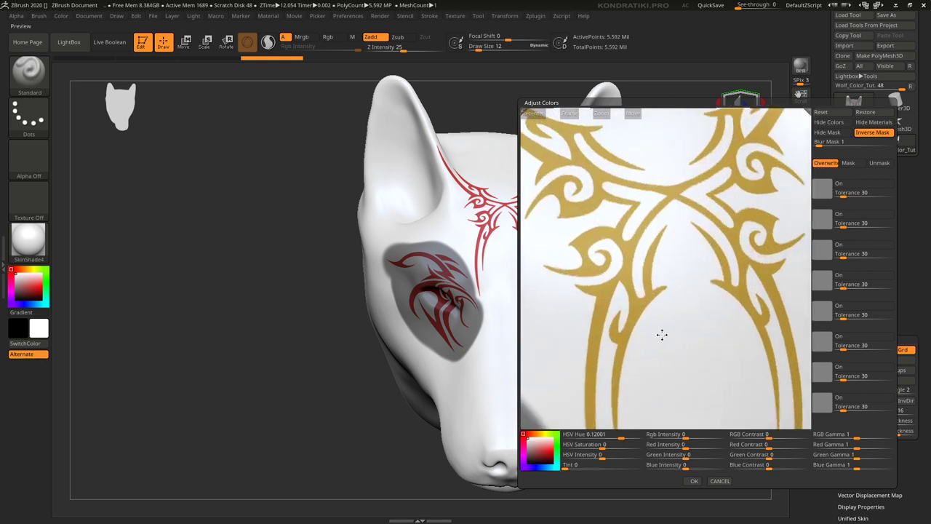
scroll(661, 334, down, 2)
scroll(654, 318, down, 3)
scroll(658, 316, up, 3)
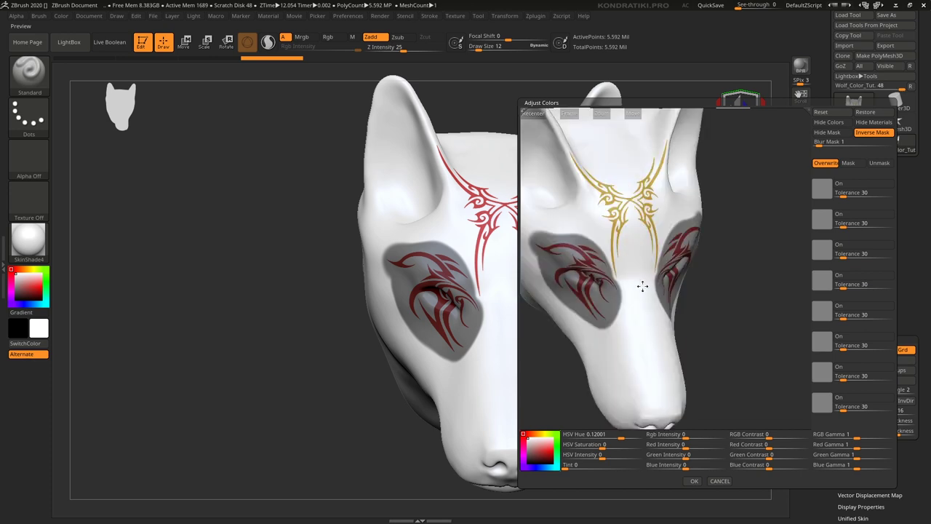
scroll(630, 305, down, 1)
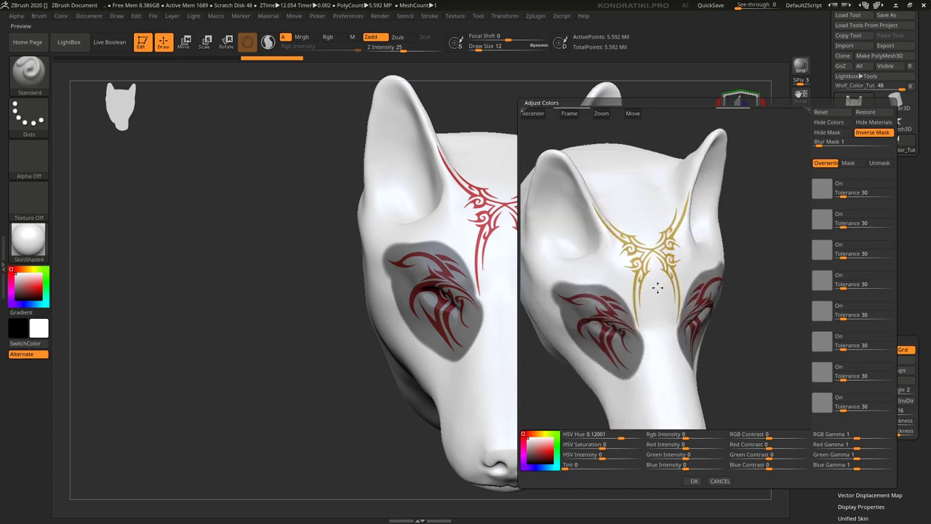
mouse_move(620, 434)
mouse_down()
mouse_move(609, 434)
mouse_move(610, 445)
mouse_move(623, 456)
mouse_move(575, 456)
mouse_up()
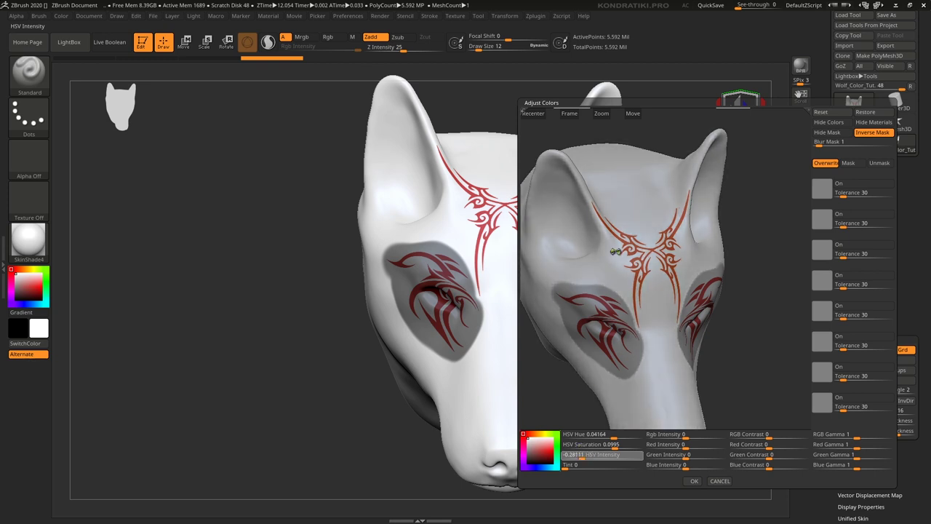
drag(633, 224, 627, 300)
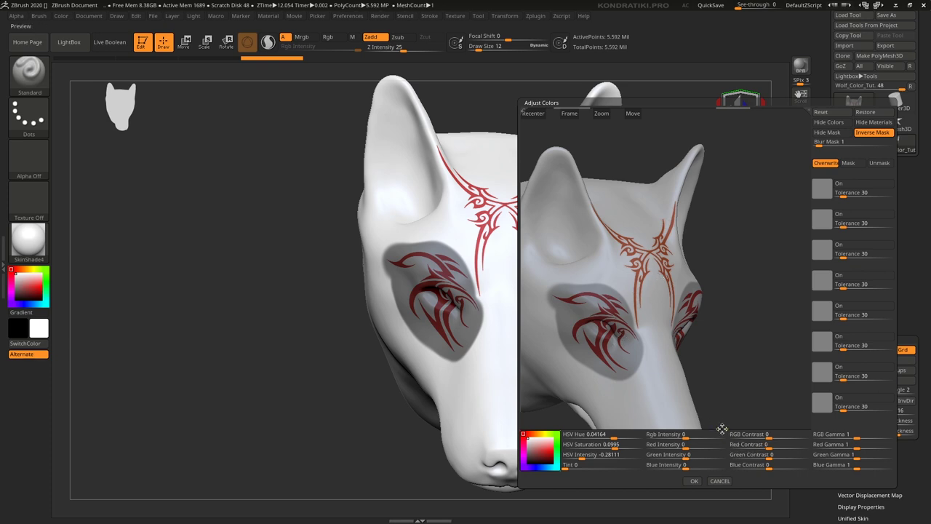
Step: Reset the adjustments, sample the tattoo red into the first swatch, and switch to Mask mode
click(820, 112)
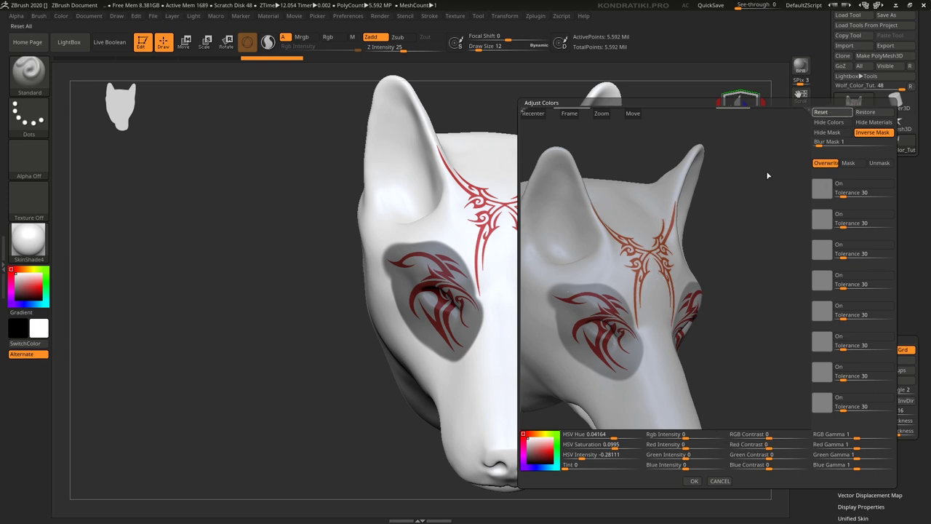
scroll(630, 202, up, 3)
drag(664, 294, 671, 292)
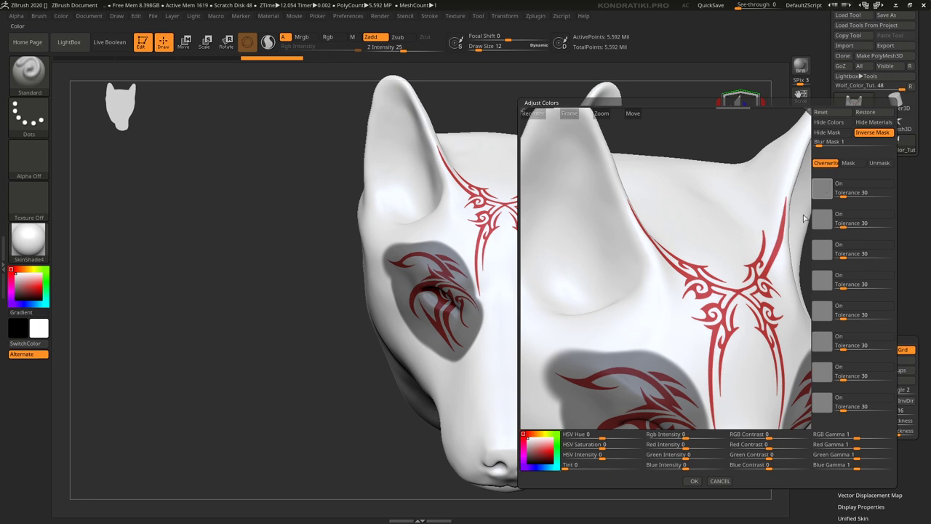
click(779, 242)
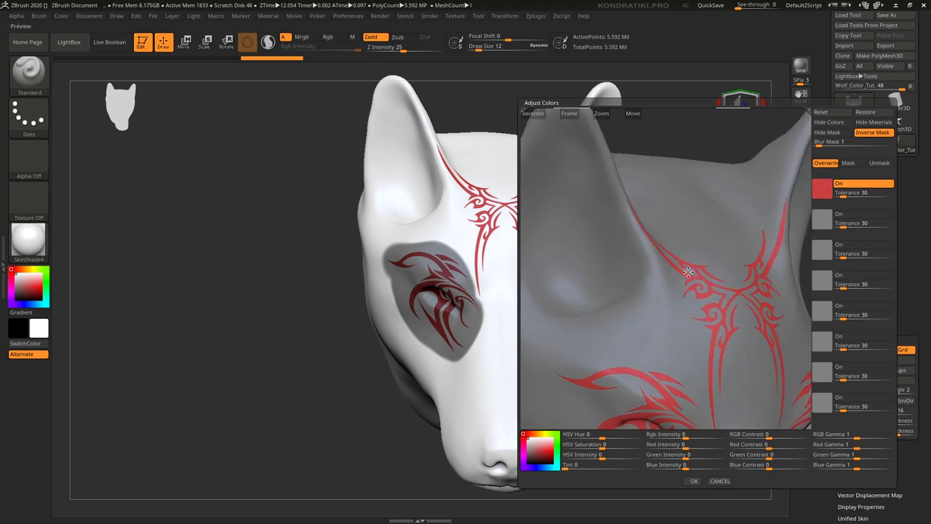
drag(688, 272, 595, 393)
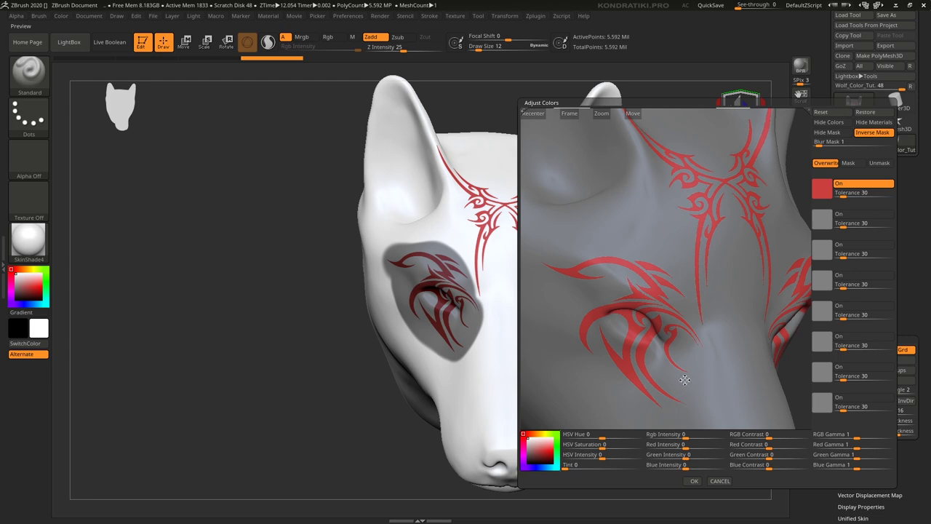
click(850, 163)
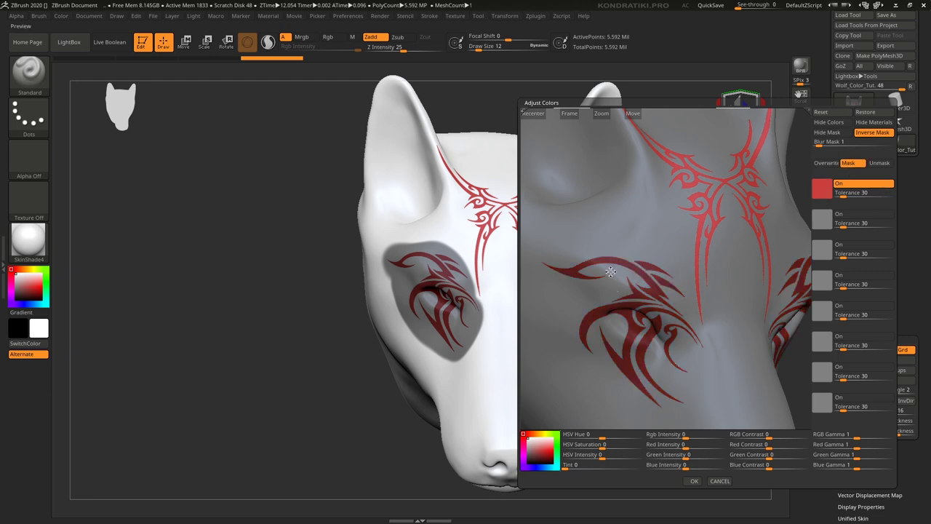
Step: Shift the tattoo hue to green (0.30829) and sample a pink edge tone as the second match colour
click(821, 188)
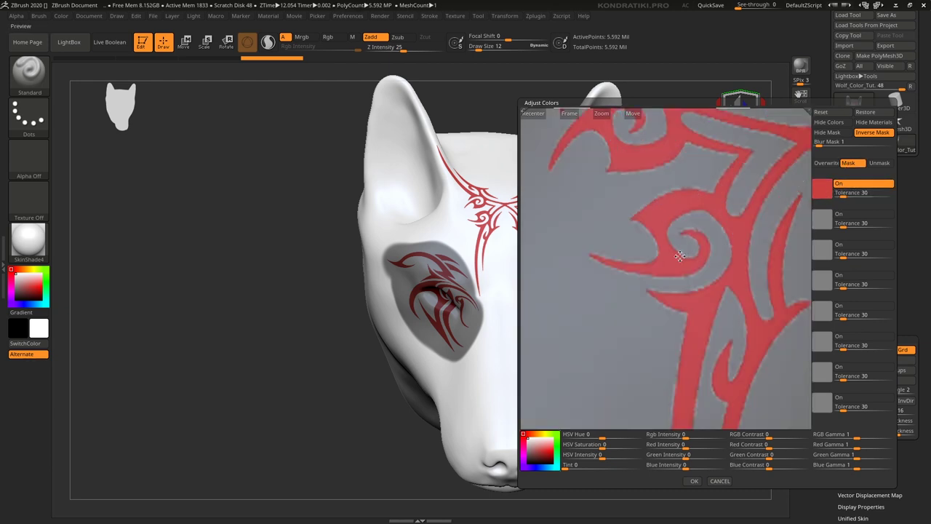
drag(602, 435, 632, 435)
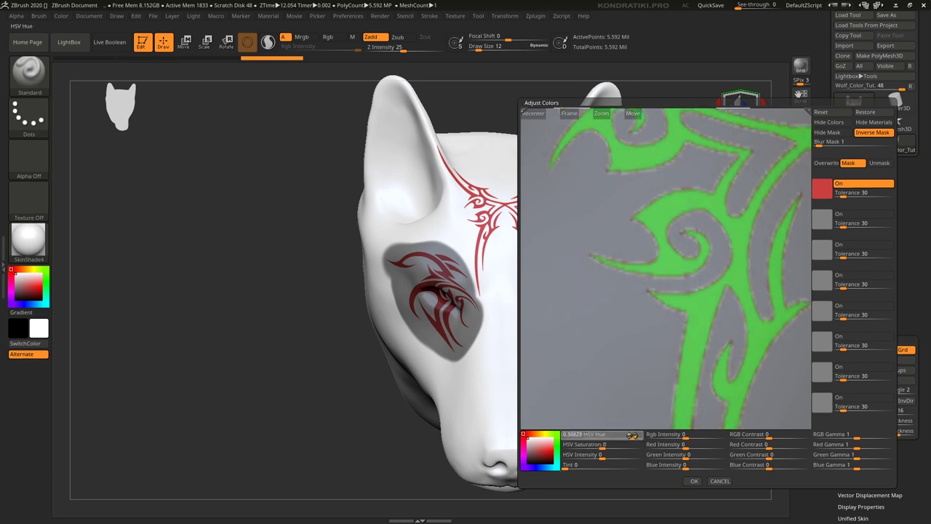
scroll(662, 243, up, 2)
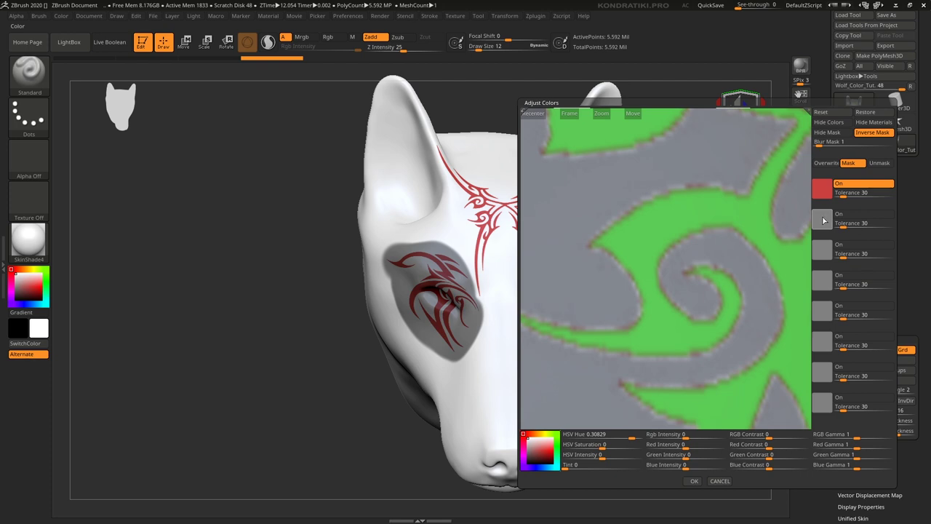
click(823, 220)
click(685, 275)
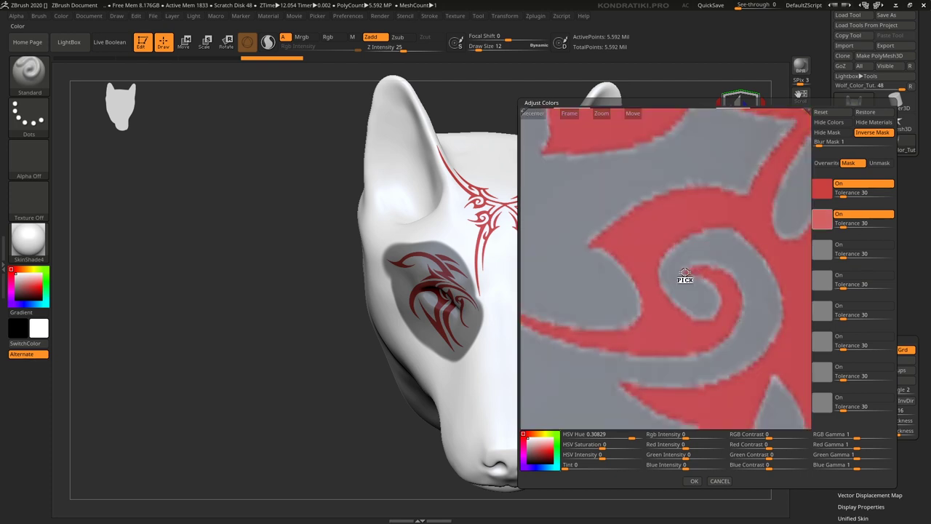
Step: Sample a pink edge tone into the third swatch at tolerance 34, then switch it off
click(826, 249)
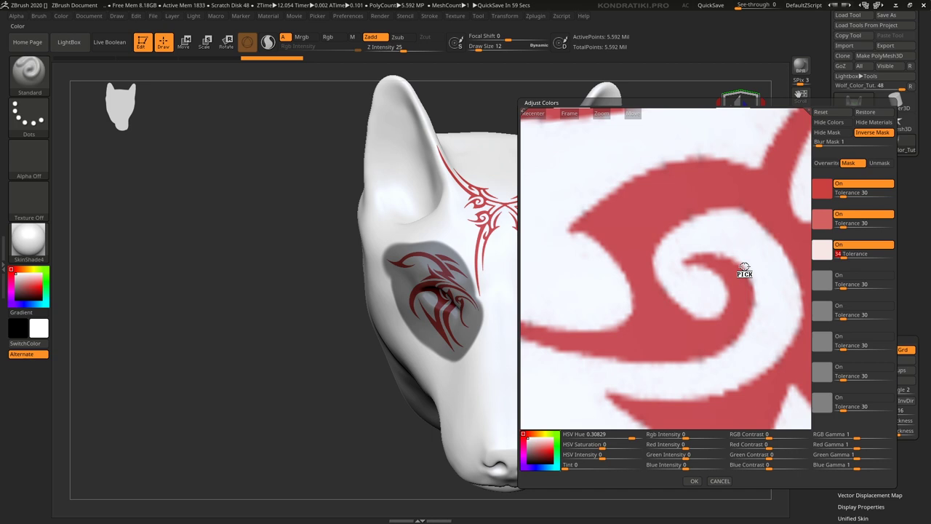
click(744, 268)
click(746, 279)
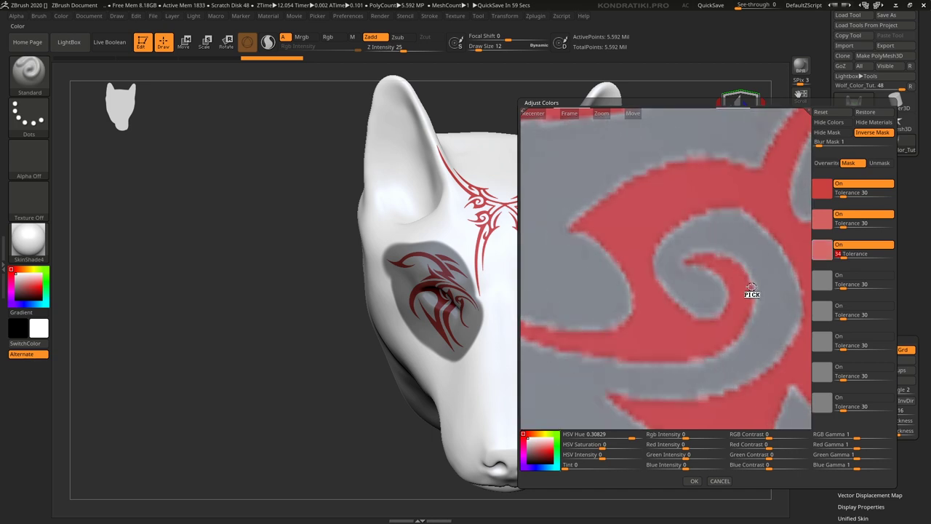
click(751, 290)
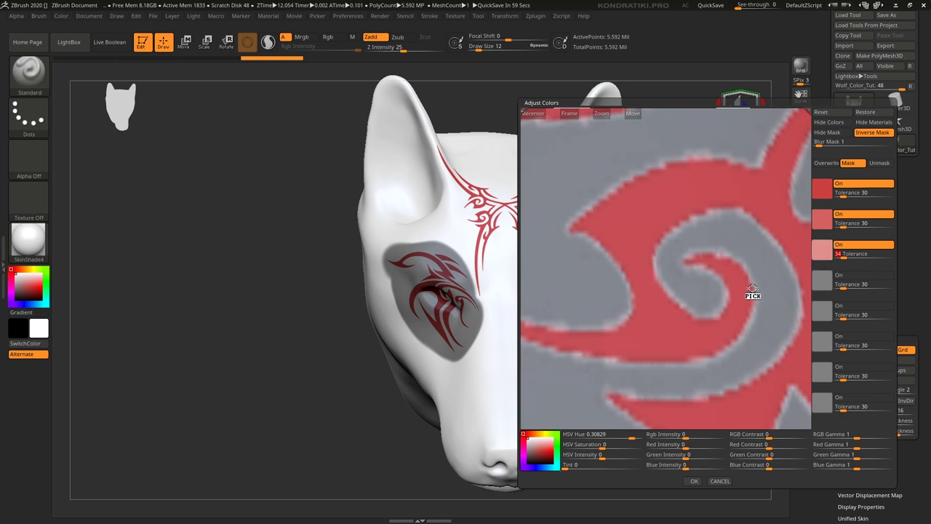
click(752, 289)
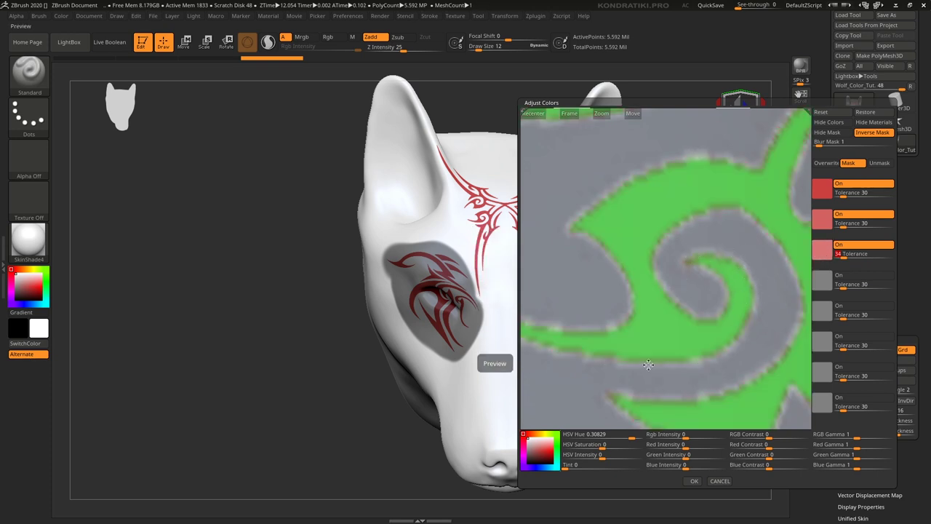
scroll(669, 291, up, 2)
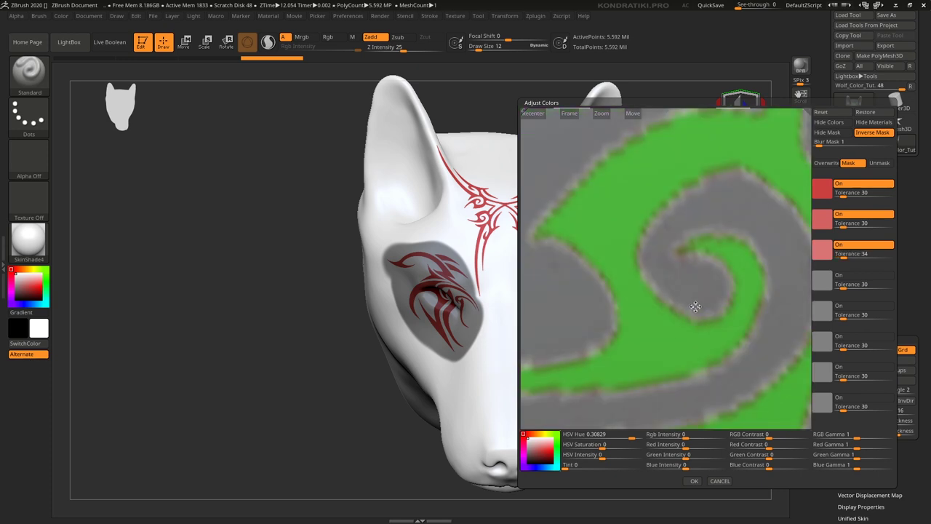
click(844, 247)
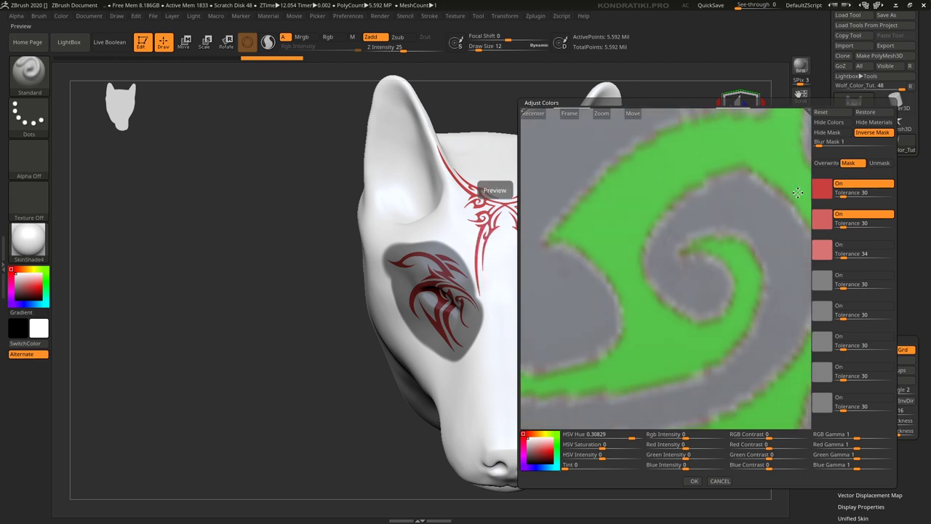
Step: Widen the first colour's tolerance, set the second to 94, and toggle Inverse Mask
mouse_move(844, 195)
mouse_down()
mouse_move(863, 194)
mouse_move(867, 224)
mouse_move(885, 224)
mouse_up()
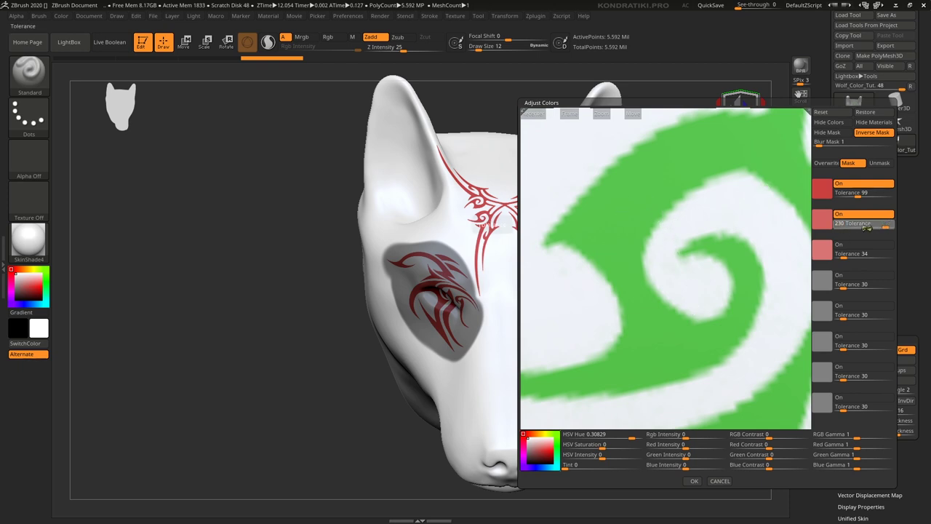
click(858, 224)
drag(858, 228, 857, 227)
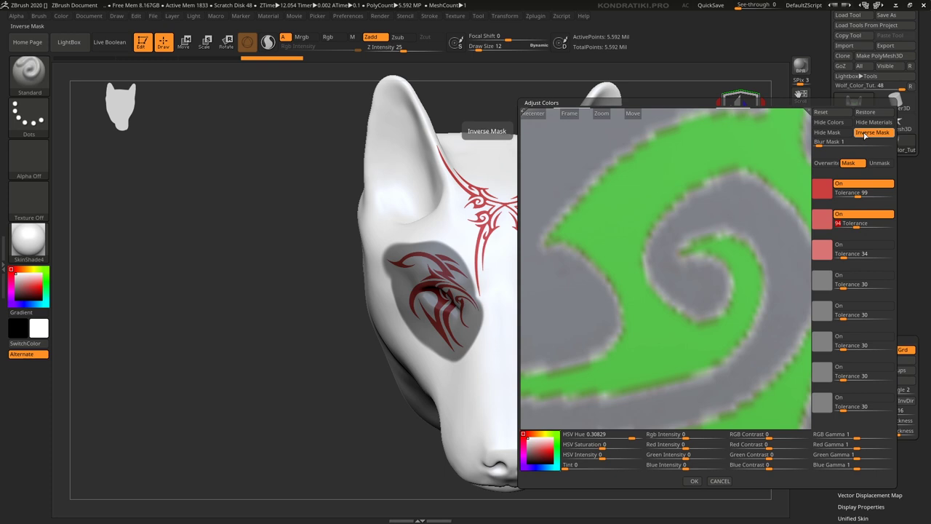
click(864, 133)
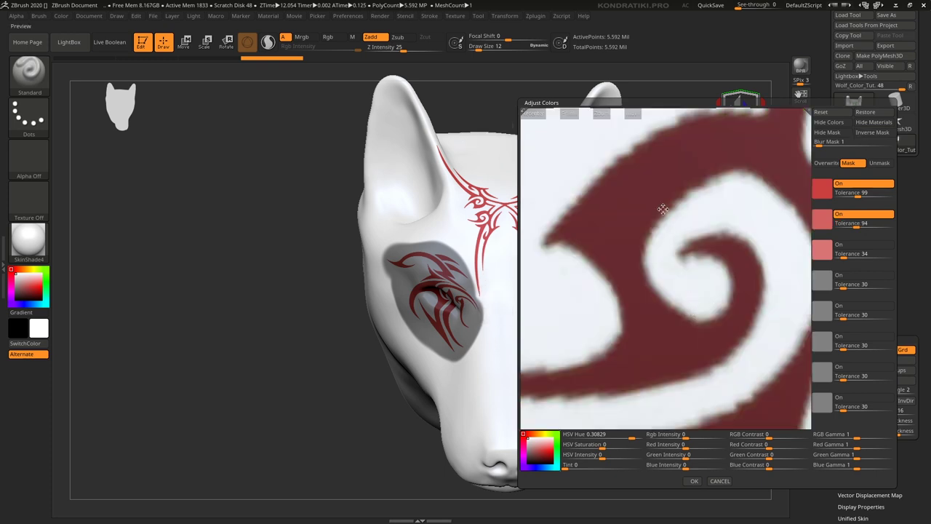
ctrl+click(702, 326)
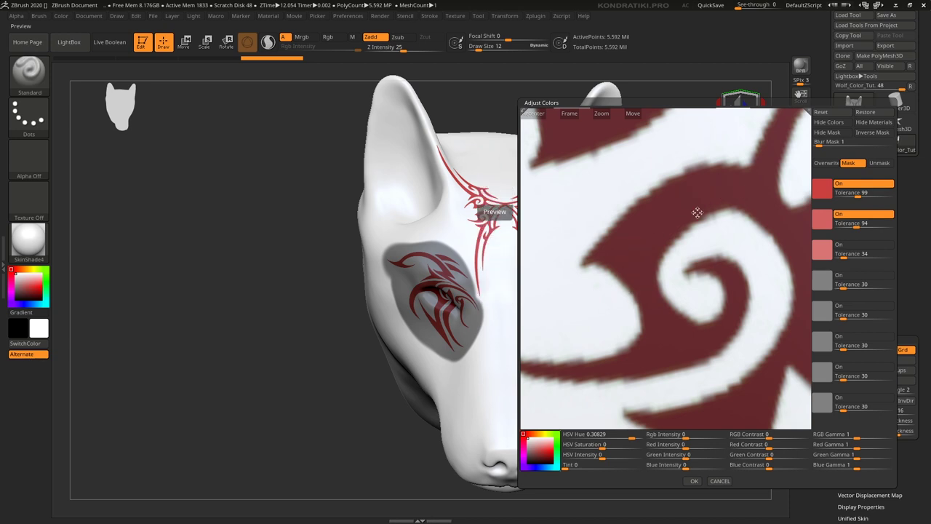
click(871, 133)
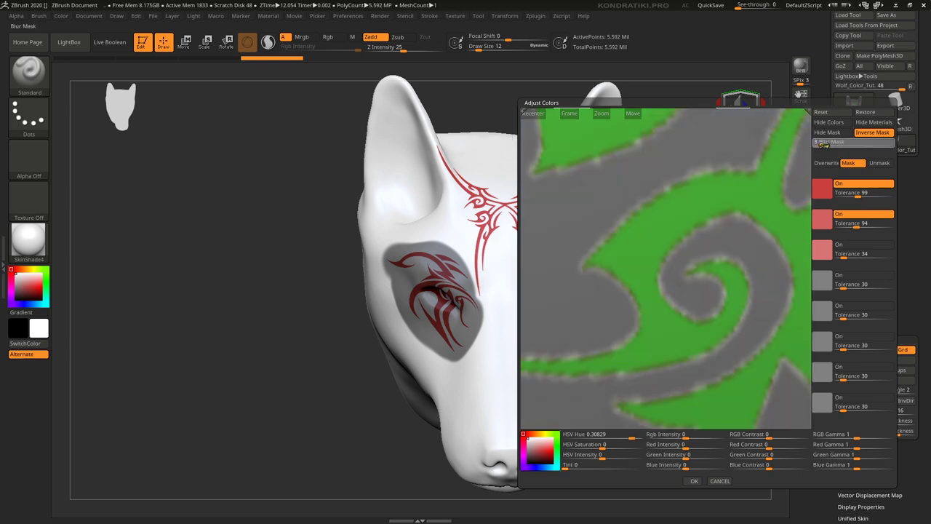
Step: Test Blur Mask up to 12, return it to 0, and set tolerances to 7 and 142
drag(824, 143, 833, 145)
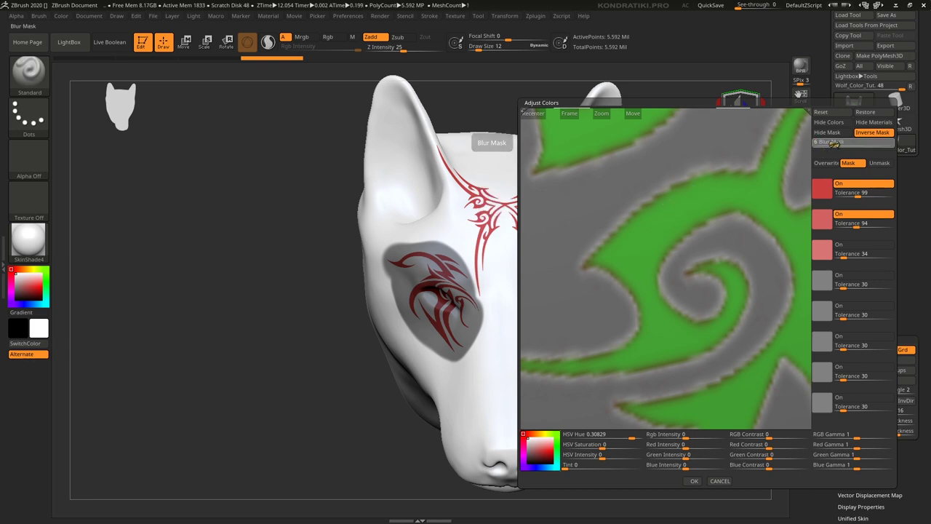
drag(834, 144, 851, 143)
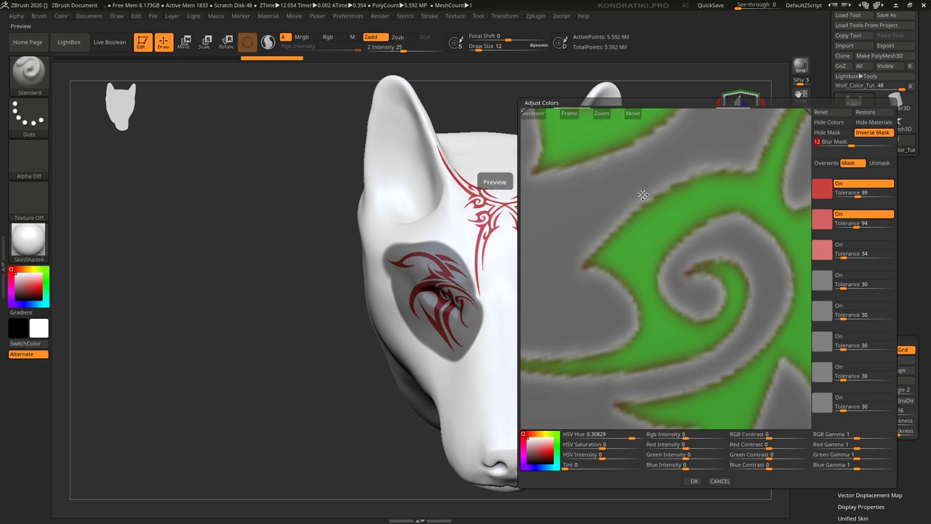
drag(814, 143, 802, 145)
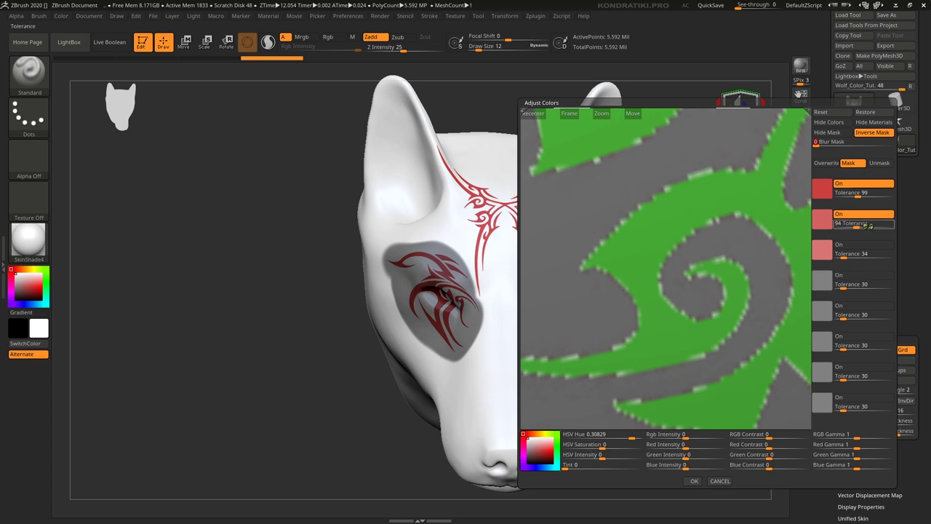
drag(860, 195, 839, 195)
mouse_move(860, 225)
mouse_down()
mouse_move(844, 227)
mouse_move(865, 226)
mouse_up()
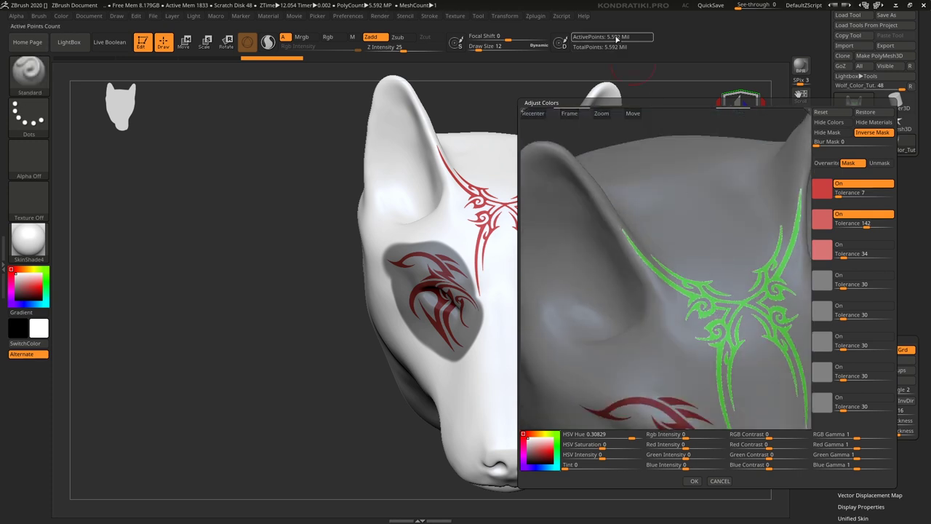
Step: Recolour the forehead tattoo pink (hue −0.04975, intensity 0.03788) and apply it with OK
drag(711, 300, 695, 280)
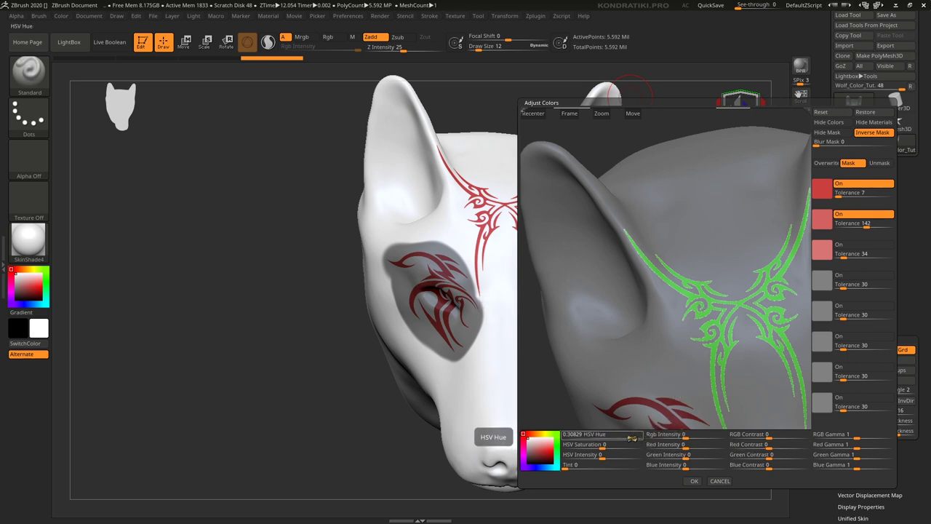
mouse_move(630, 436)
mouse_down()
mouse_move(580, 445)
mouse_move(604, 445)
mouse_up()
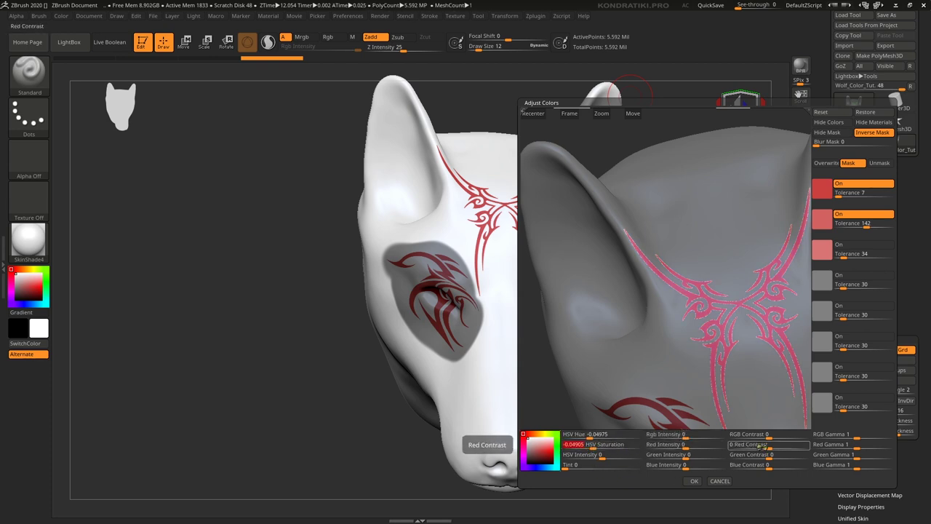
drag(688, 435, 696, 439)
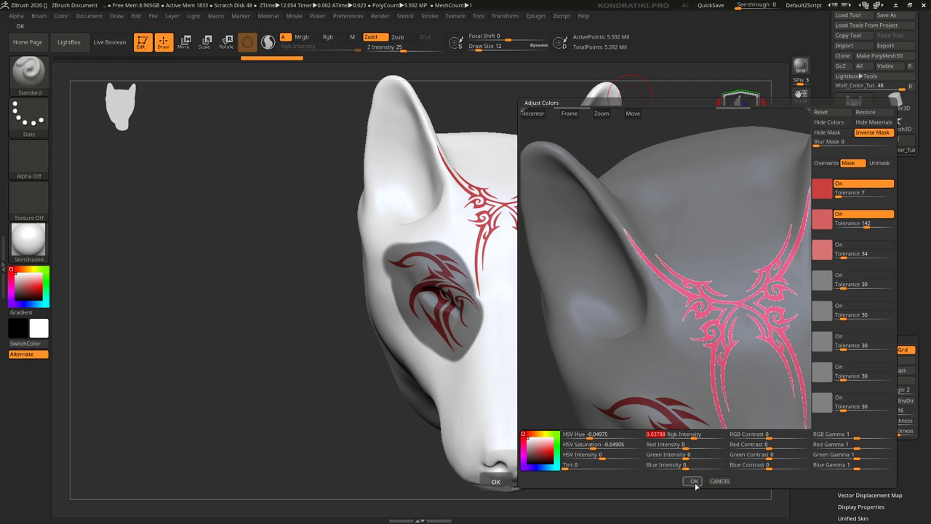
click(694, 480)
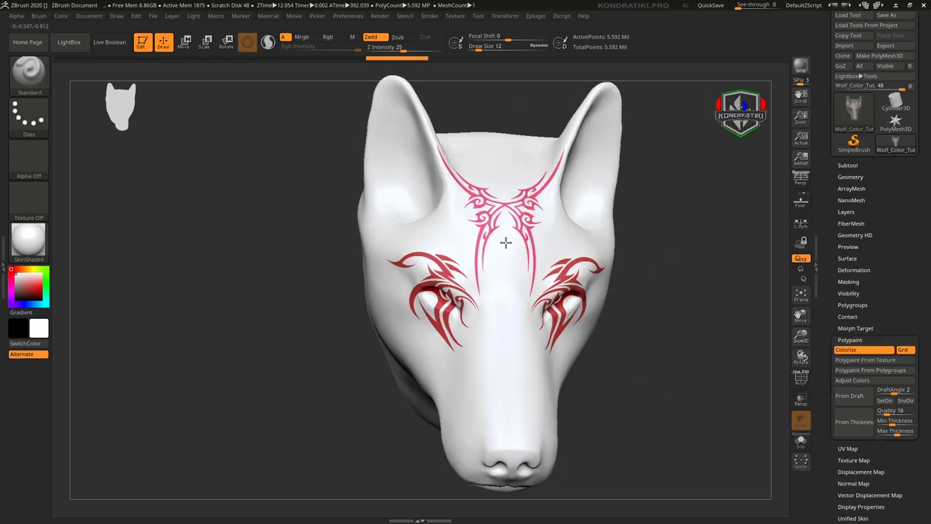
Step: Zoom in on the pink forehead tattoo from the front and reopen Polypaint Adjust Colors
mouse_move(505, 241)
ctrl+right_down()
mouse_move(550, 405)
mouse_move(483, 272)
ctrl+right_up()
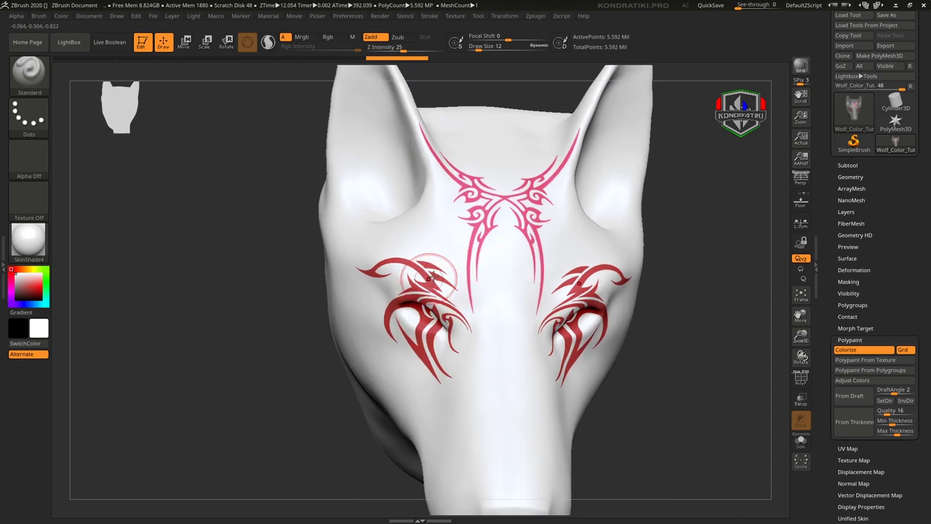
right_drag(517, 264, 521, 283)
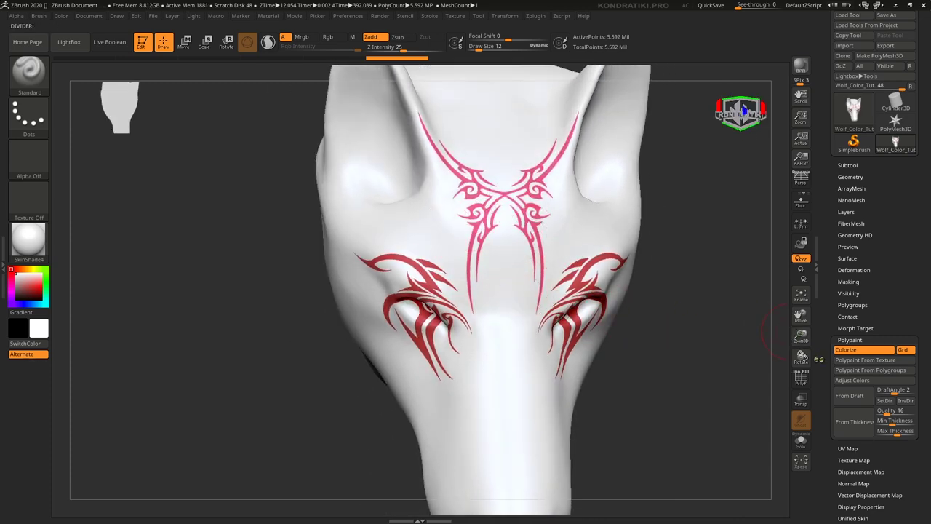
click(851, 380)
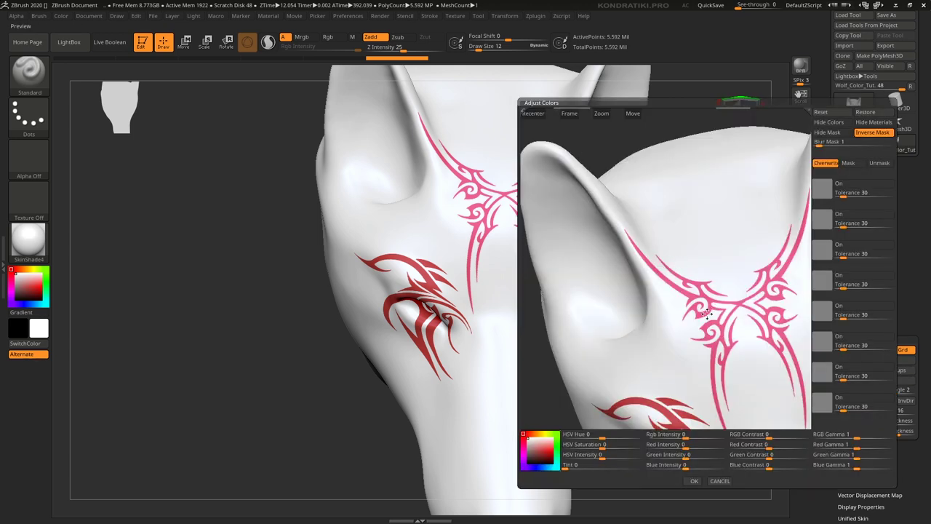
Step: Recolour the eye tattoos olive green using Restore, Blur Mask 14 and a green HSV hue
click(865, 112)
click(865, 113)
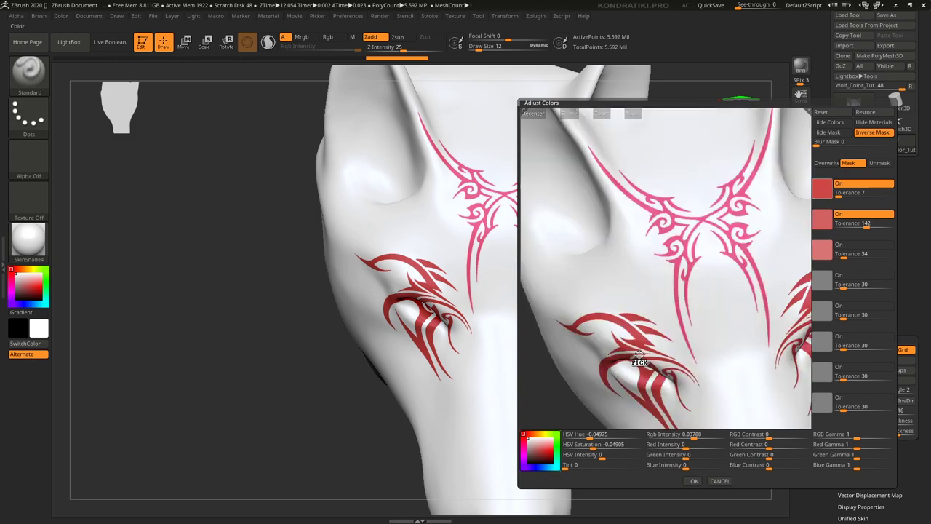
mouse_move(645, 338)
mouse_down()
mouse_move(652, 366)
mouse_move(679, 278)
mouse_up()
scroll(688, 292, up, 3)
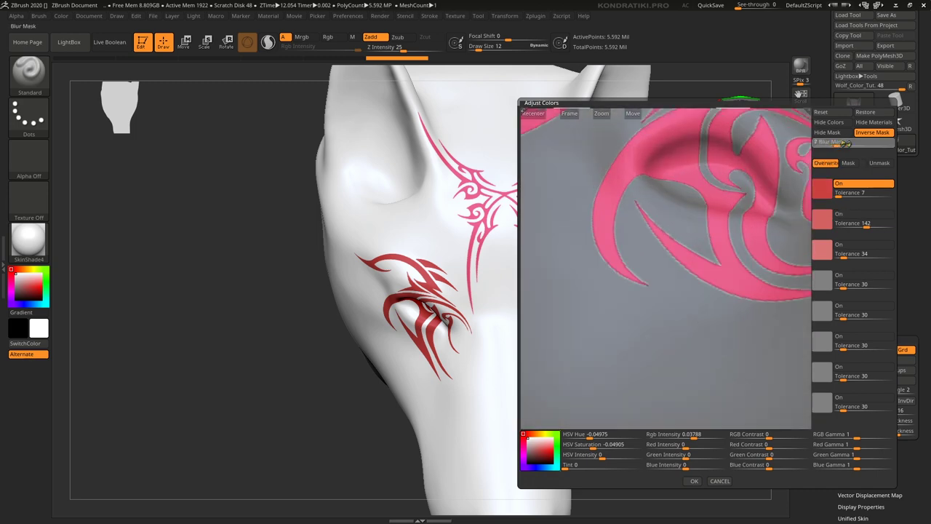
drag(850, 143, 855, 143)
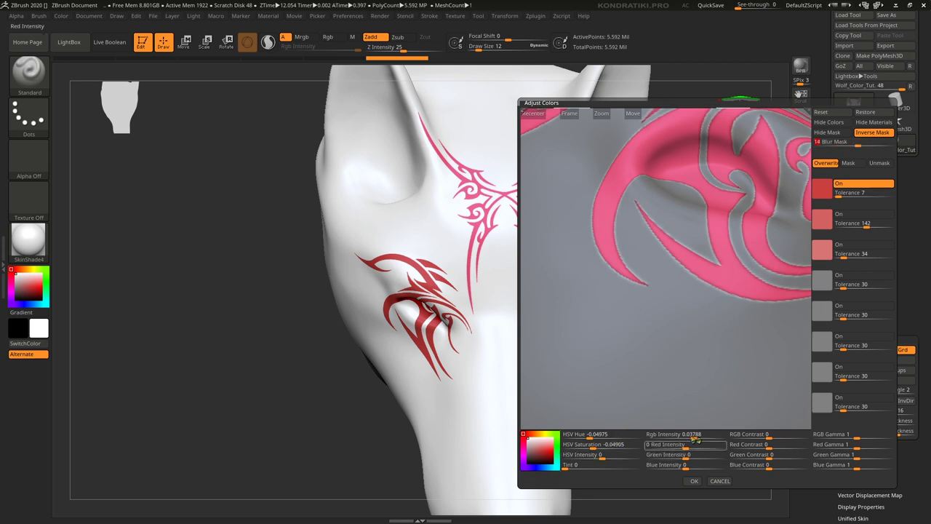
click(612, 436)
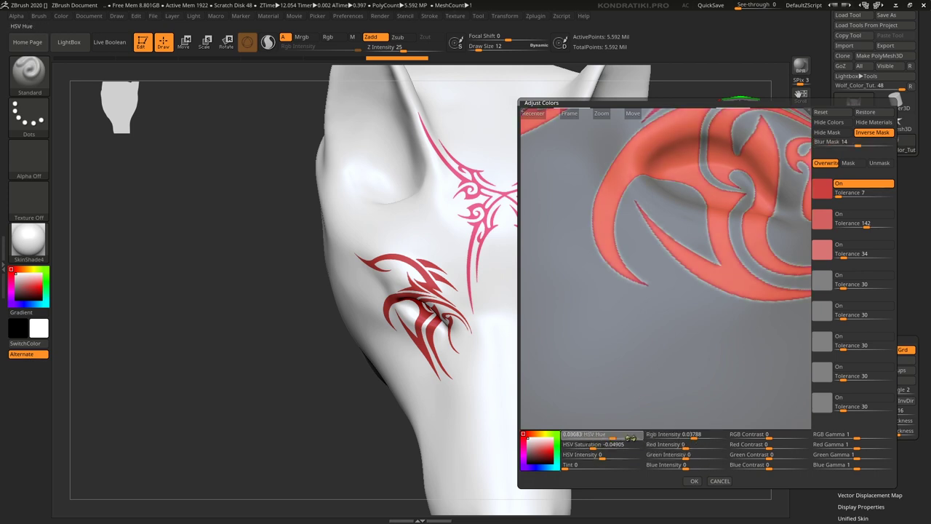
mouse_move(612, 436)
mouse_down()
mouse_move(705, 485)
mouse_move(640, 355)
mouse_up()
click(693, 481)
mouse_move(564, 306)
right_down()
mouse_move(555, 240)
mouse_move(580, 349)
mouse_move(561, 337)
mouse_move(541, 279)
mouse_move(553, 322)
mouse_move(561, 293)
mouse_move(555, 332)
mouse_move(567, 293)
mouse_move(578, 336)
mouse_move(588, 318)
mouse_move(632, 313)
mouse_move(588, 295)
mouse_move(592, 282)
mouse_move(564, 280)
right_up()
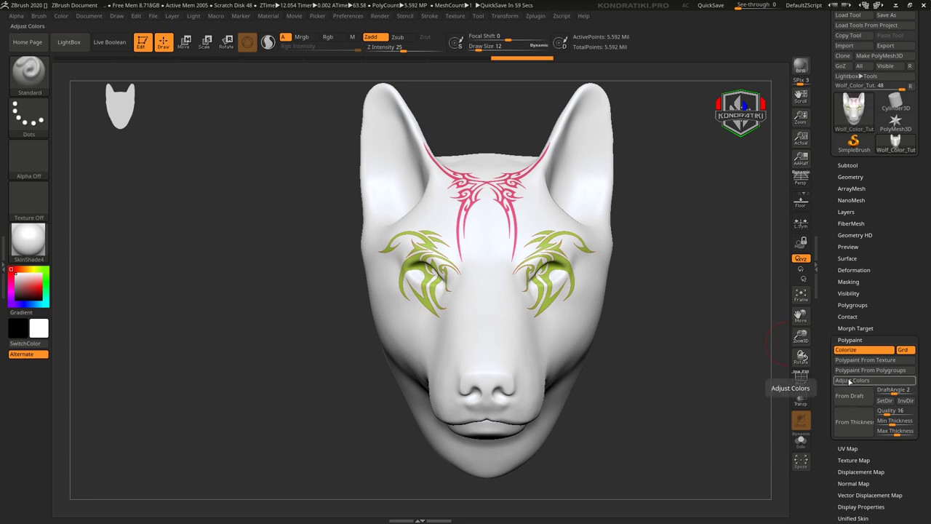
Step: Expand the Tool palette's UV Map and Texture Map sections and show the Texture menu
scroll(848, 342, down, 3)
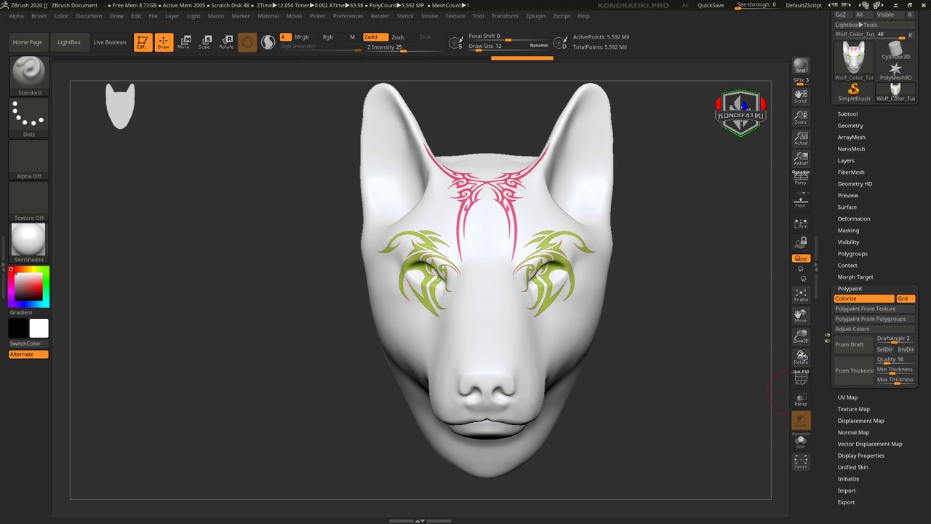
scroll(847, 342, down, 2)
click(847, 346)
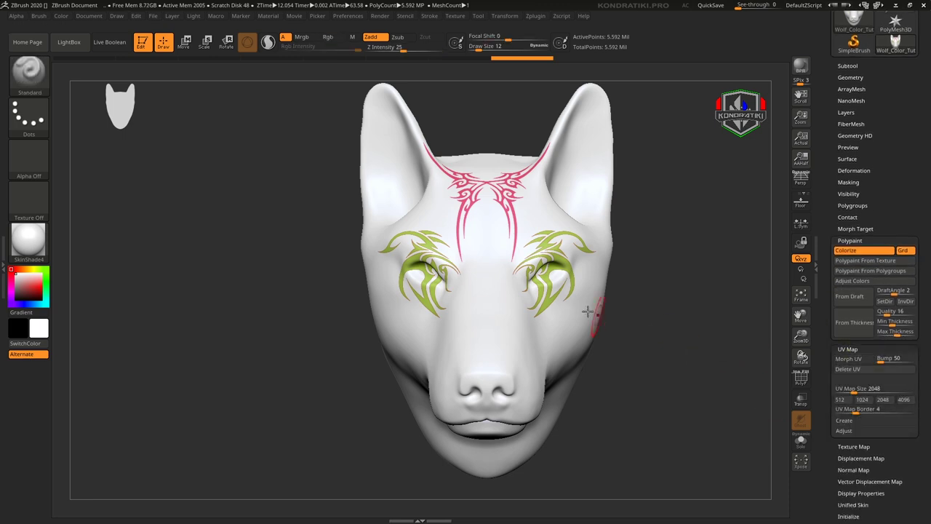
click(853, 446)
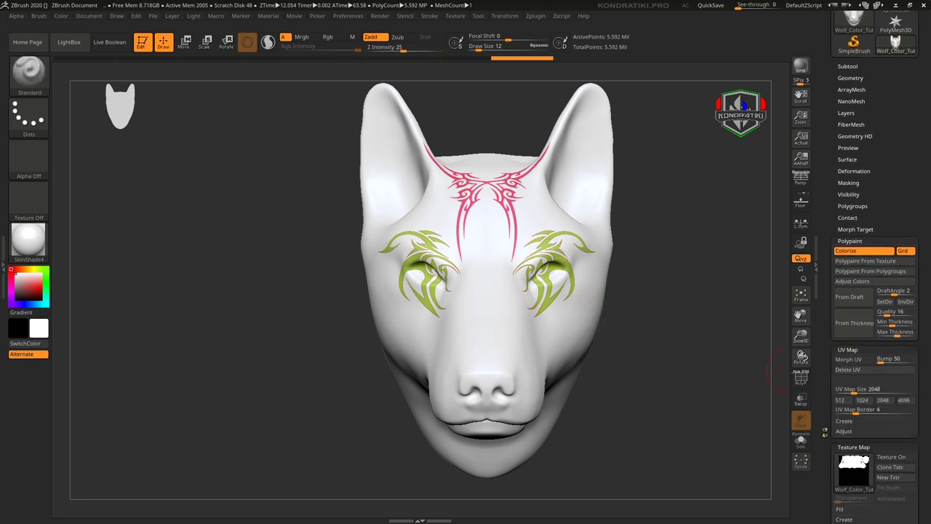
scroll(847, 378, down, 5)
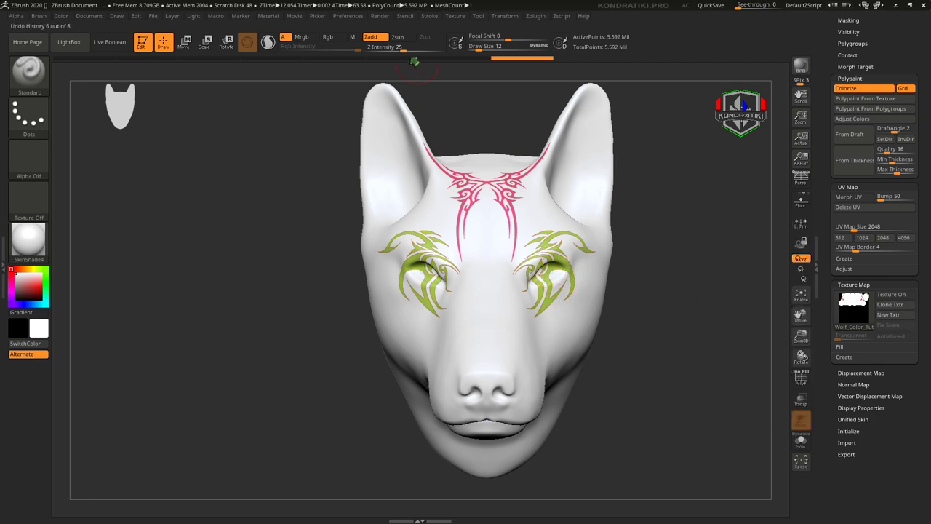
click(452, 17)
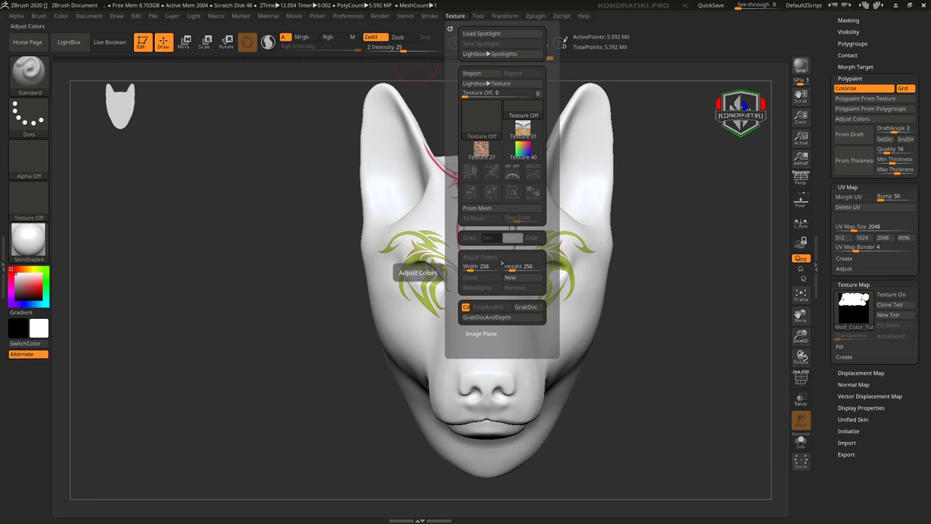
Step: Load rainbow Texture 40 and adjust its hue and intensity into a pastel pink-yellow-blue gradient
click(29, 206)
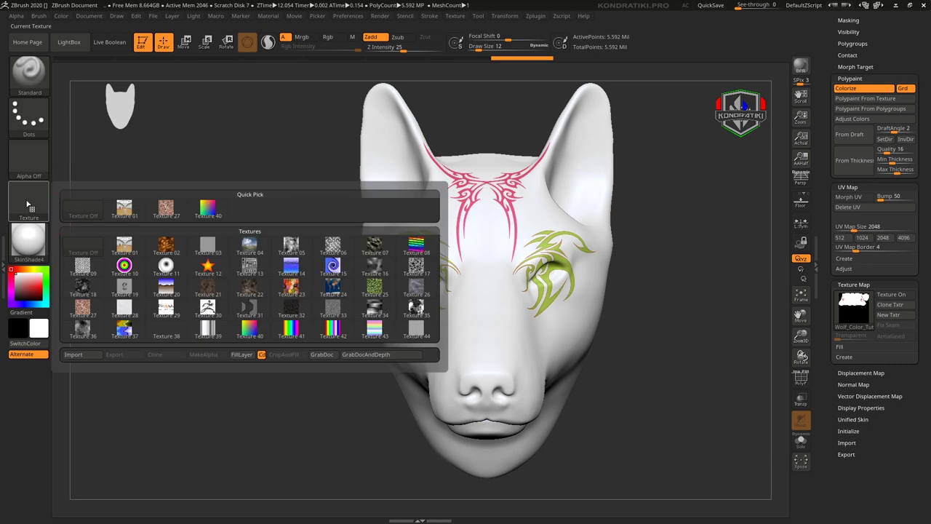
click(207, 210)
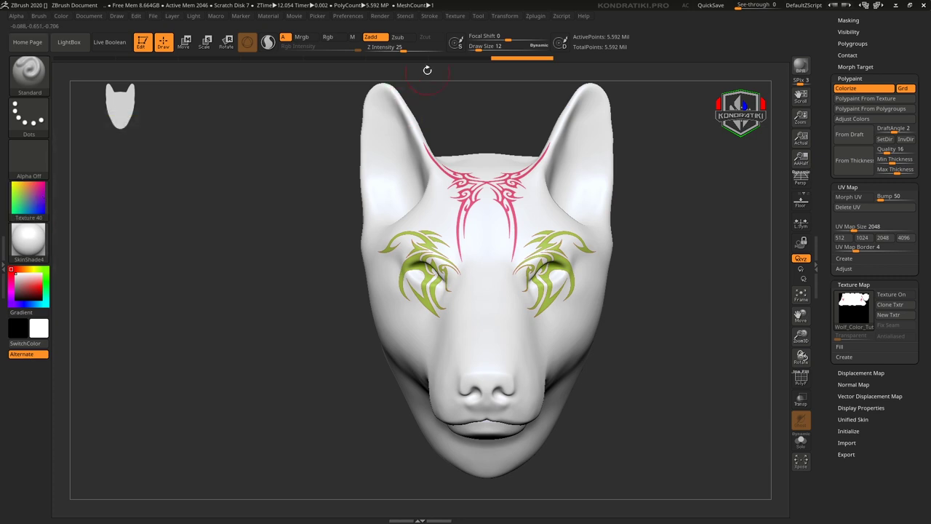
click(456, 16)
click(487, 257)
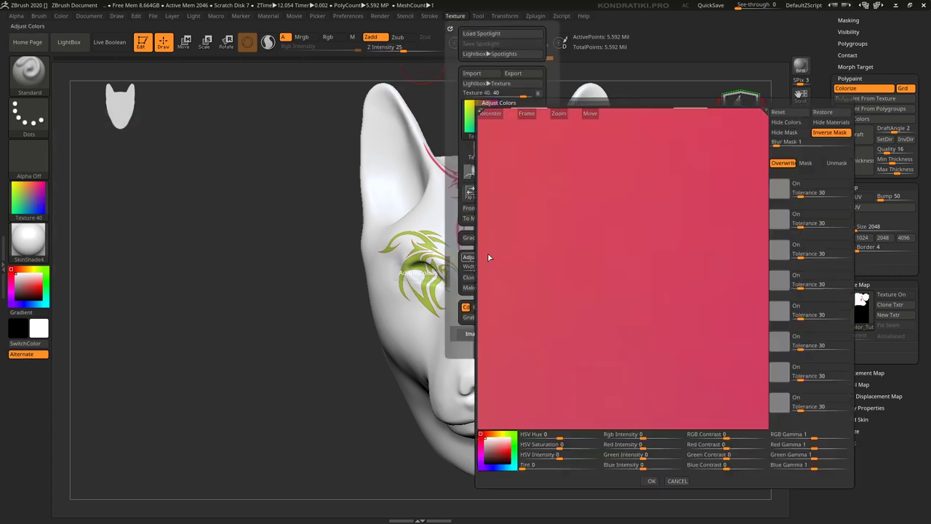
drag(558, 436, 579, 440)
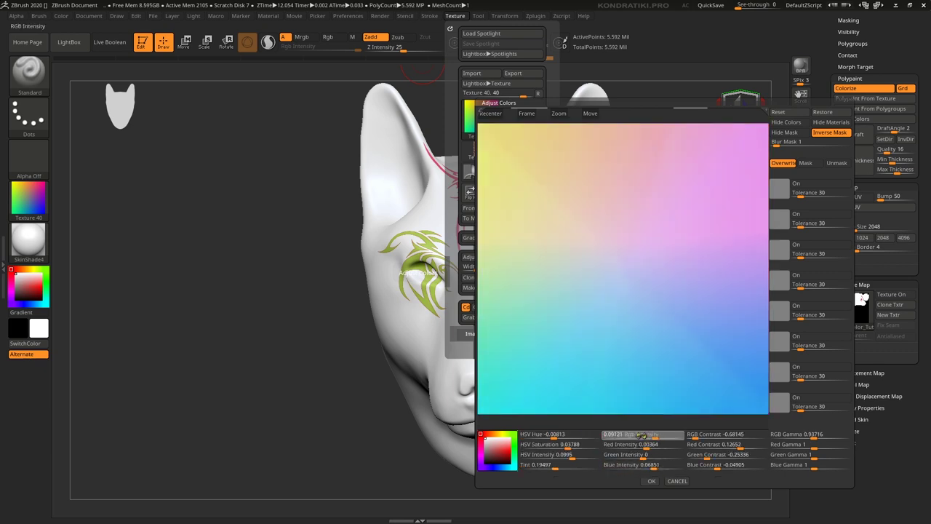
drag(651, 435, 653, 436)
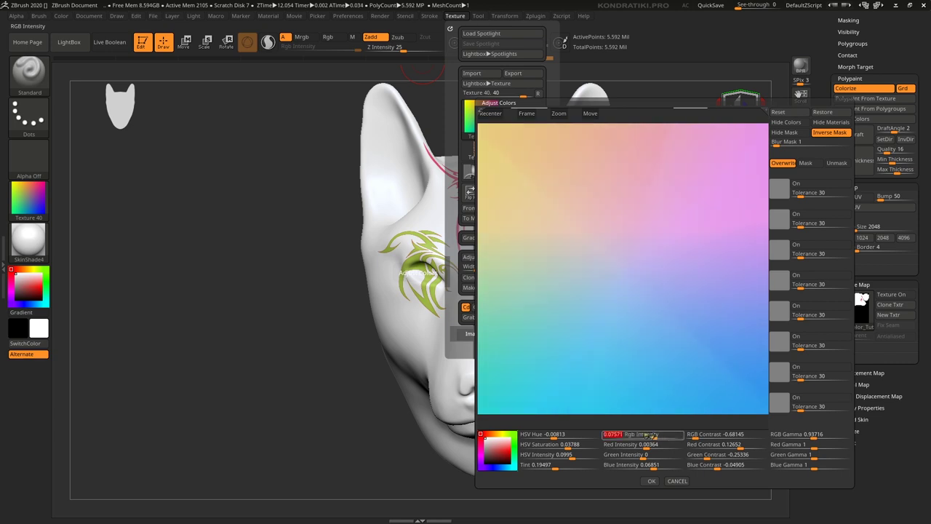
mouse_move(550, 435)
mouse_down()
mouse_move(519, 435)
mouse_move(559, 436)
mouse_up()
text(0.0038)
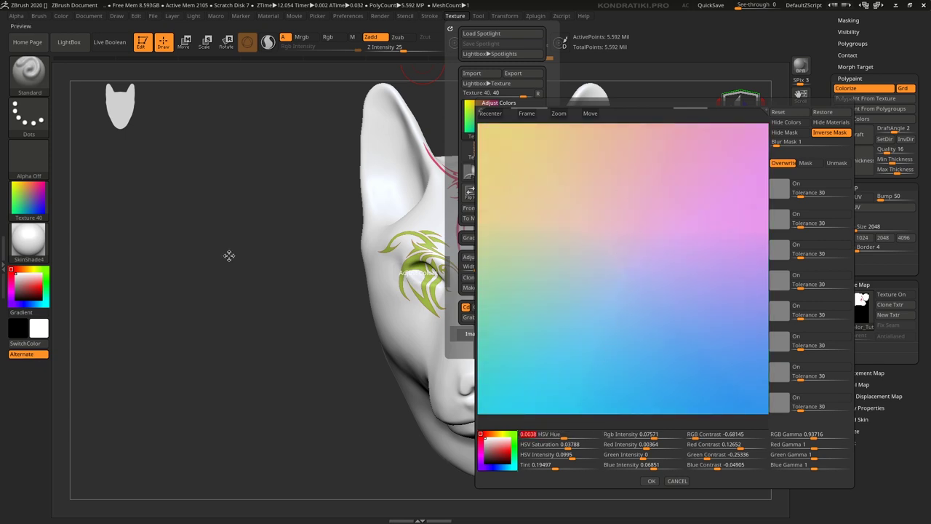
click(650, 480)
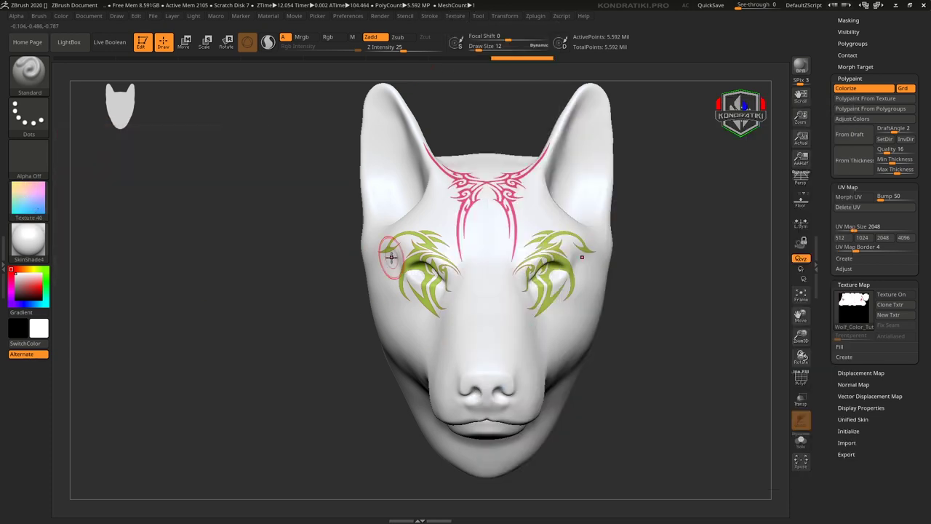
Step: Assign the pastel Texture 40 as the mask's texture map, then turn Texture On off
click(853, 306)
click(597, 318)
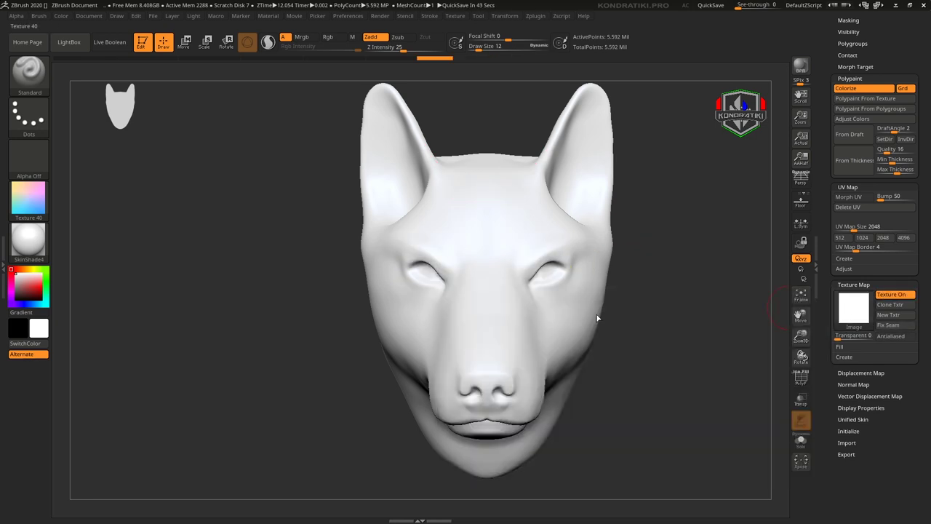
click(686, 312)
mouse_move(590, 349)
mouse_down()
mouse_move(603, 272)
mouse_move(647, 298)
mouse_move(662, 329)
mouse_move(647, 339)
mouse_move(634, 322)
mouse_up()
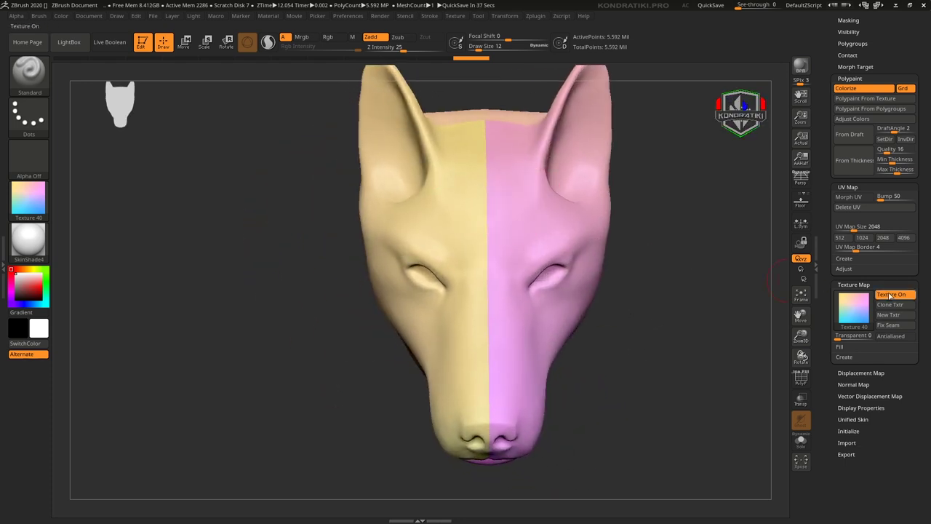
click(891, 294)
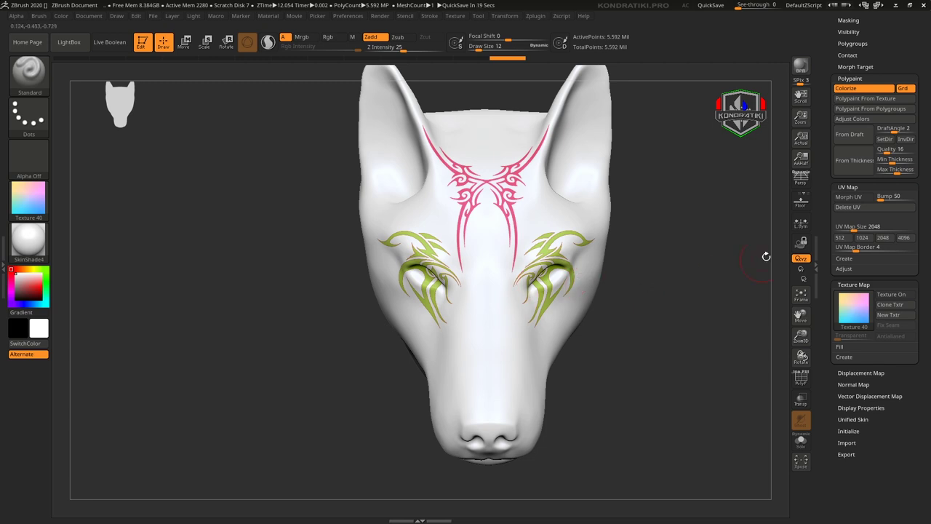
scroll(858, 209, up, 3)
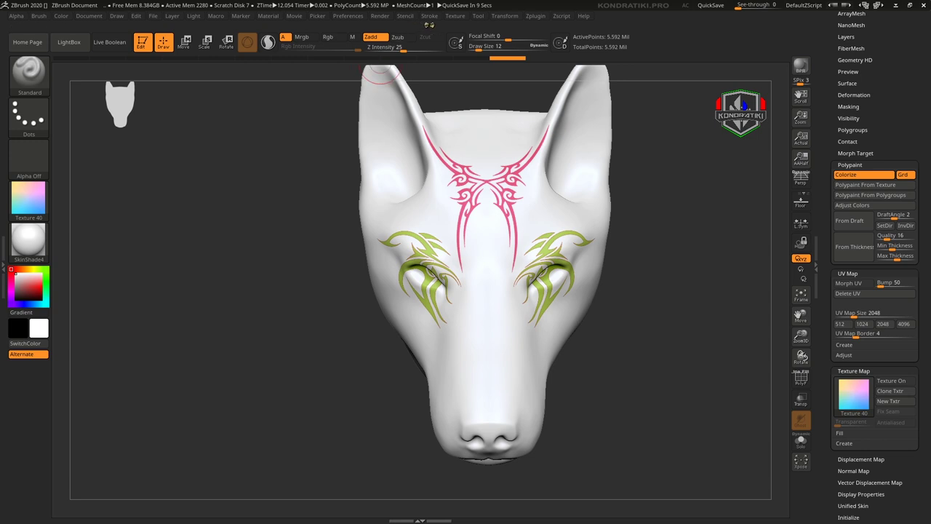
click(454, 16)
drag(634, 338, 646, 320)
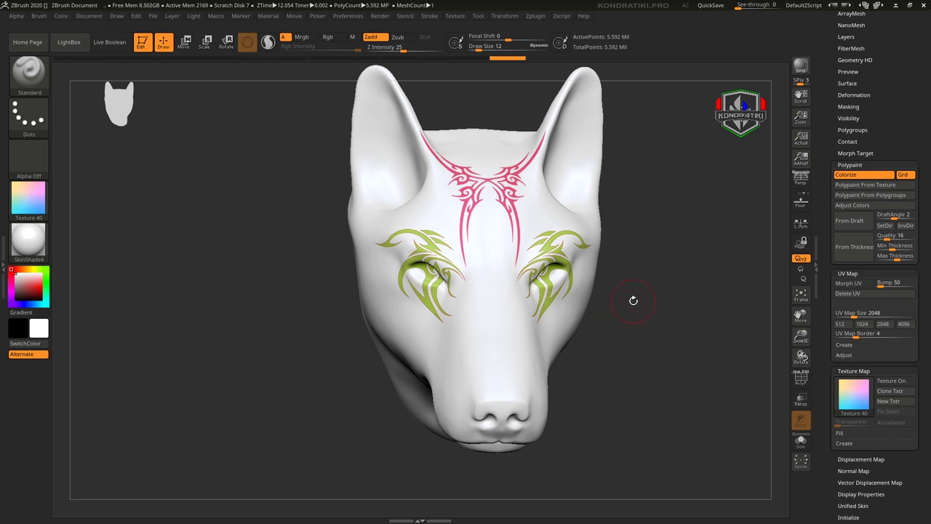
drag(633, 300, 555, 306)
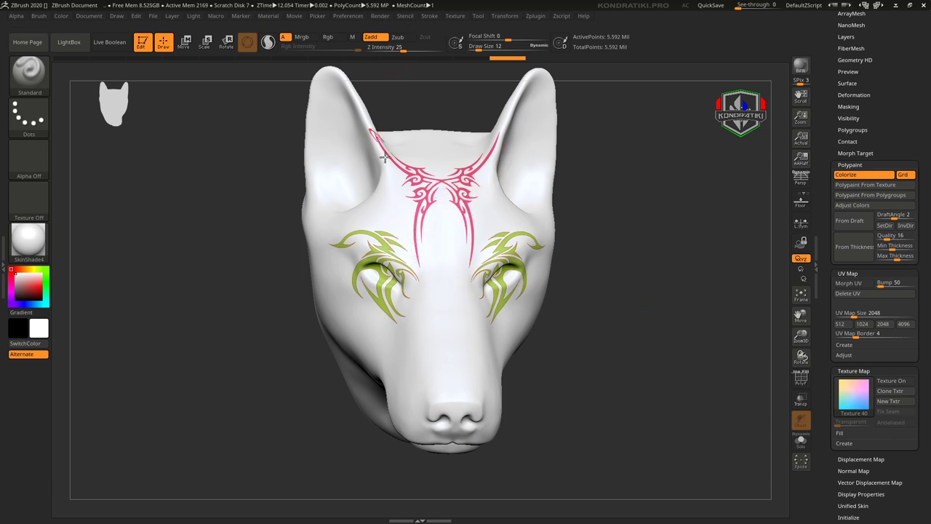
mouse_move(580, 304)
mouse_down()
mouse_move(598, 297)
mouse_move(551, 297)
mouse_move(440, 259)
mouse_up()
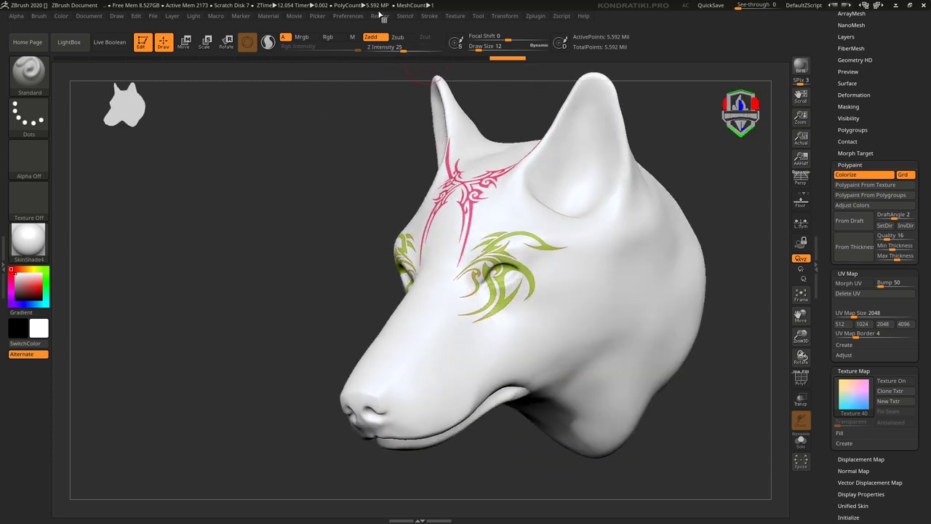
click(380, 16)
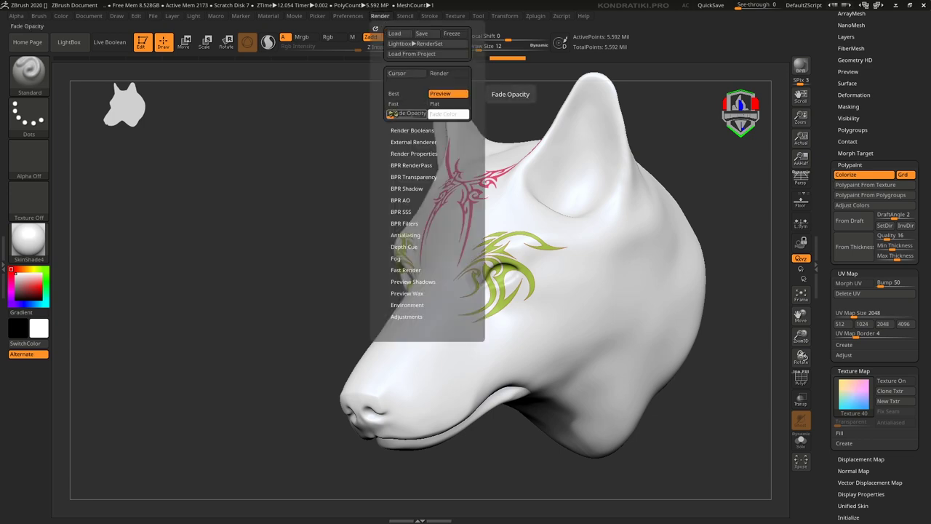
Step: Dock the Render palette, set Fade Opacity to 100, and BPR-render a three-quarter shadowed view
click(375, 28)
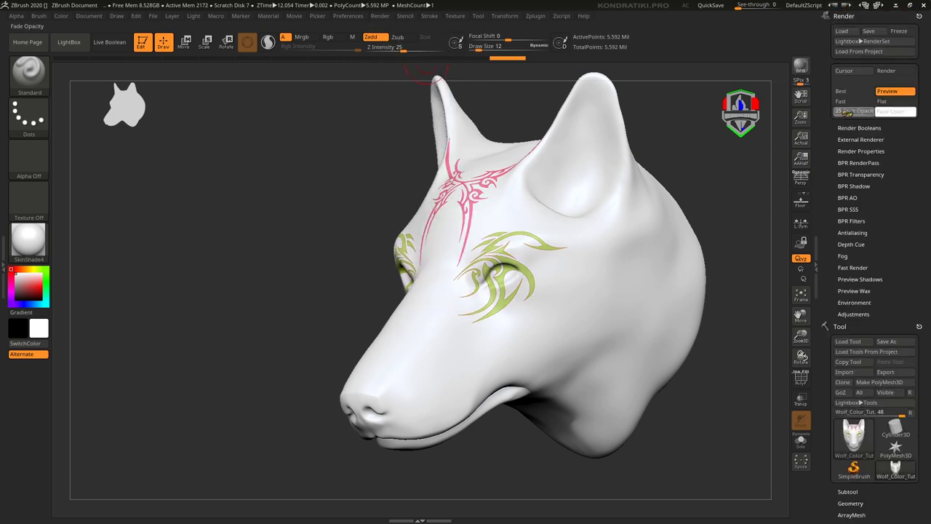
mouse_move(845, 111)
mouse_down()
mouse_move(878, 112)
mouse_move(848, 111)
mouse_move(869, 111)
mouse_move(860, 112)
mouse_up()
click(740, 109)
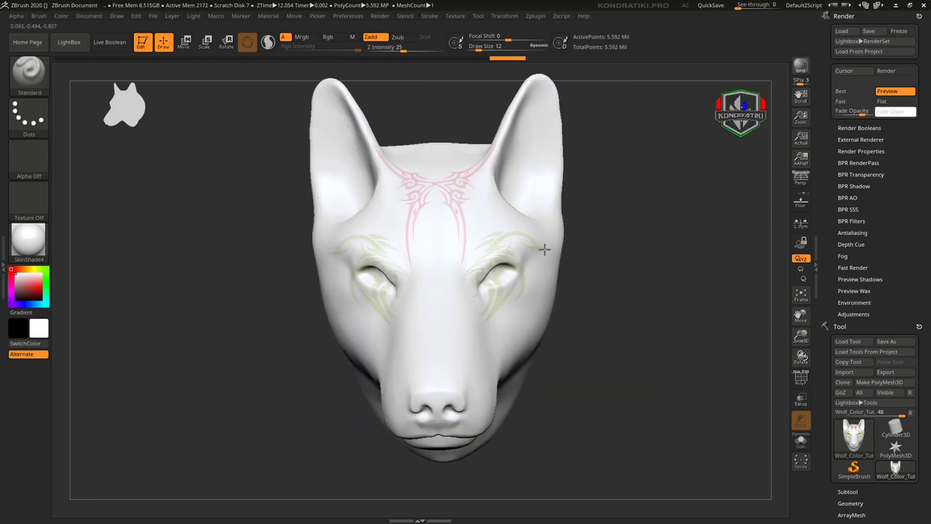
drag(582, 291, 764, 211)
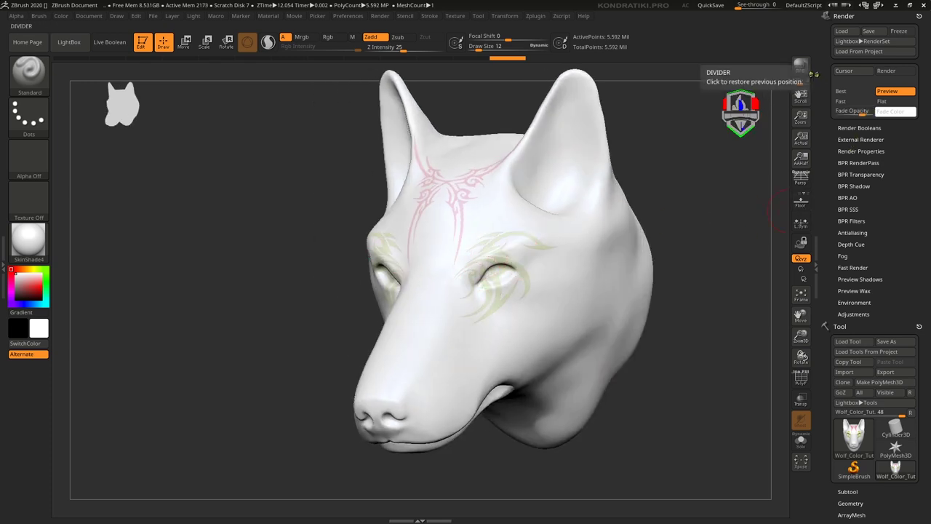
click(801, 67)
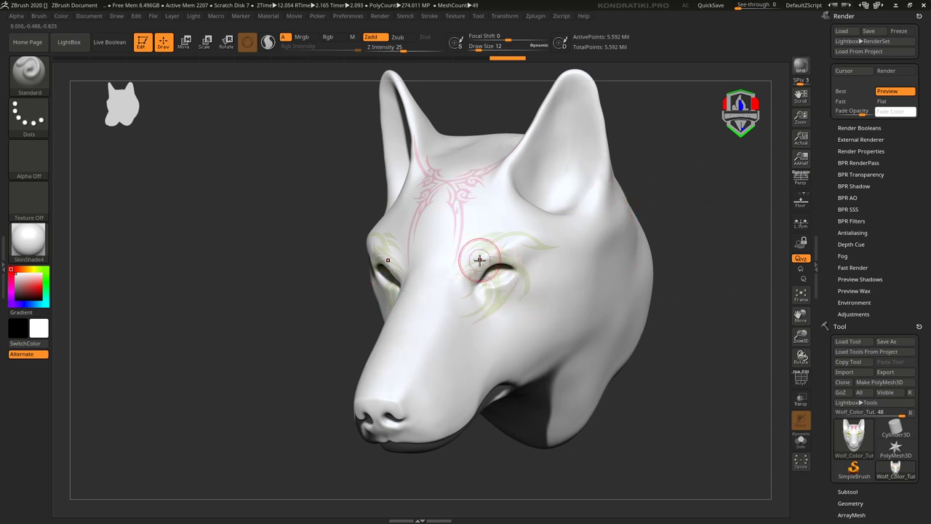
Step: Set the Fade Color to red (237, 12, 12) and raise Fade Opacity to tint the mask pink
click(858, 111)
drag(861, 111, 837, 110)
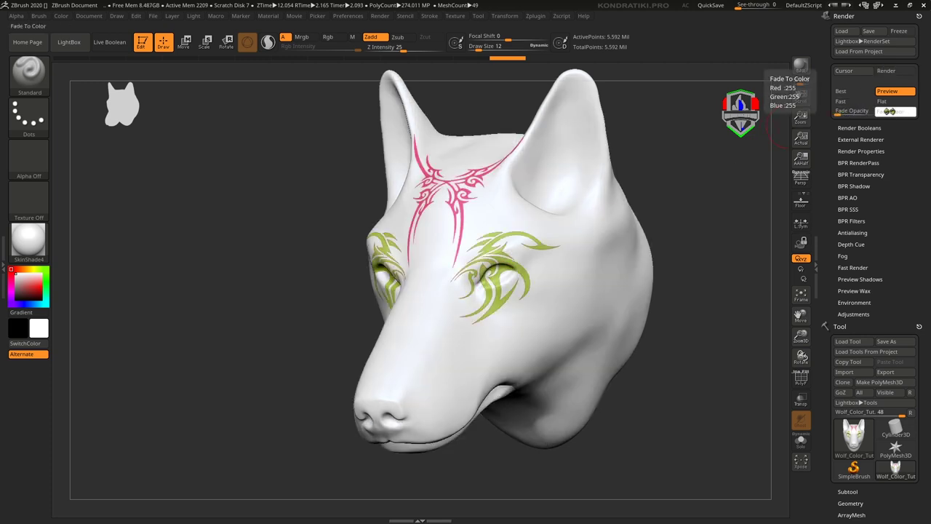
click(893, 110)
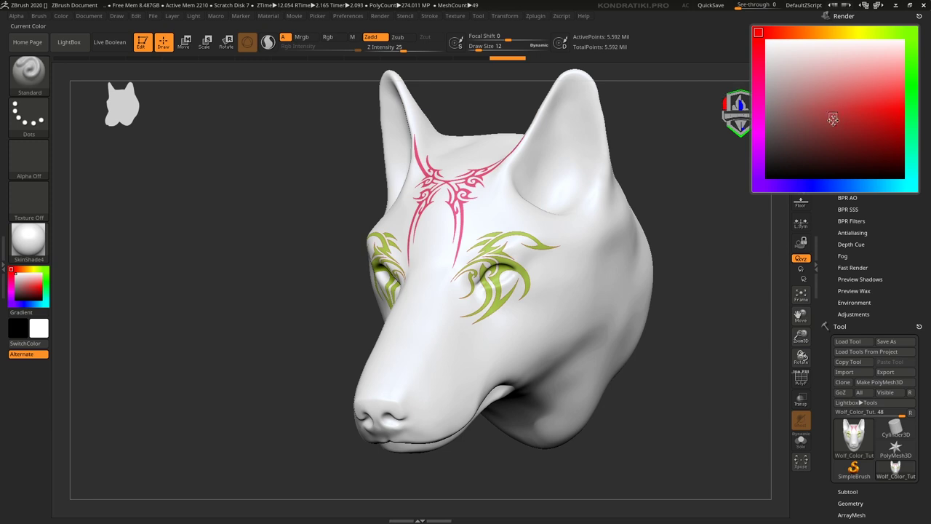
click(838, 120)
click(892, 113)
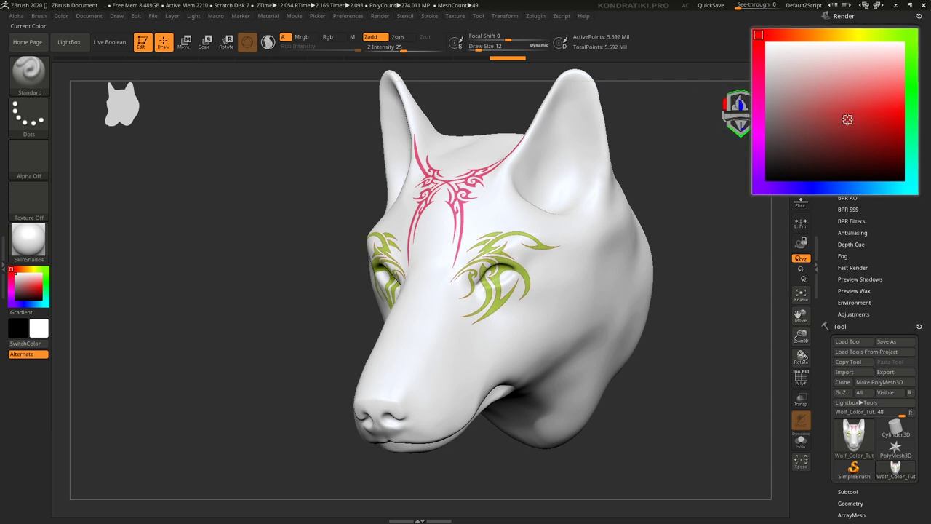
click(847, 119)
mouse_move(836, 111)
mouse_down()
mouse_move(876, 112)
mouse_move(853, 111)
mouse_up()
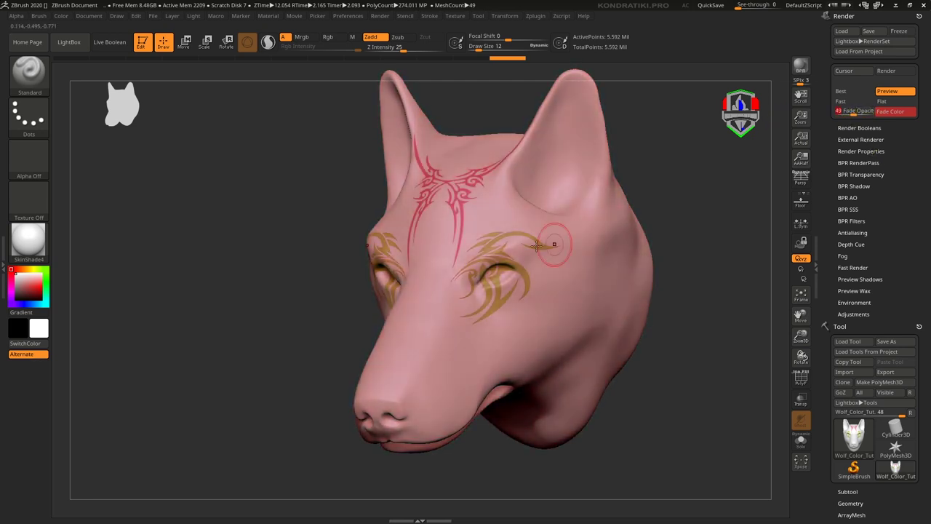
right_drag(554, 244, 512, 249)
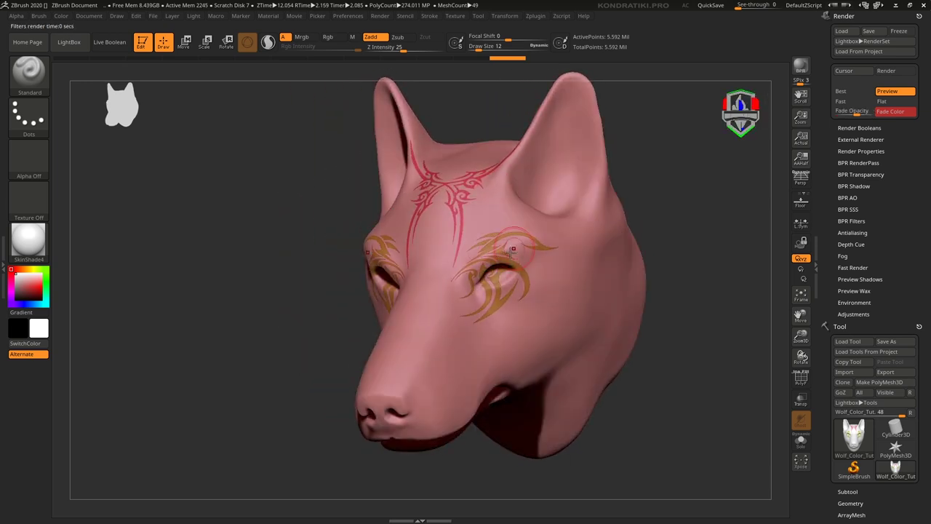